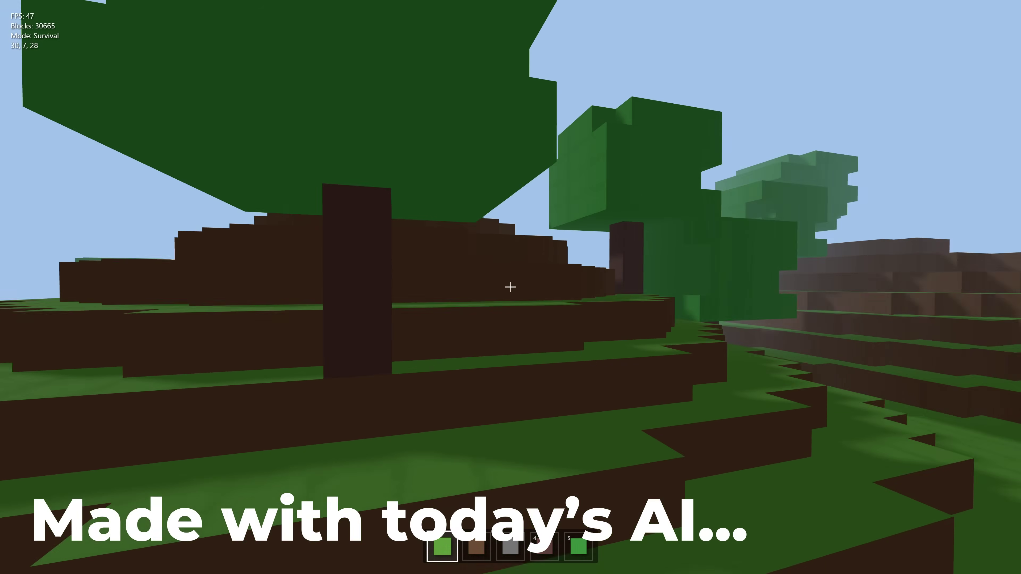
Step: Walk the voxel forest, fly the ship around the island, and open Calculator
{"action": "key", "text": "w"}
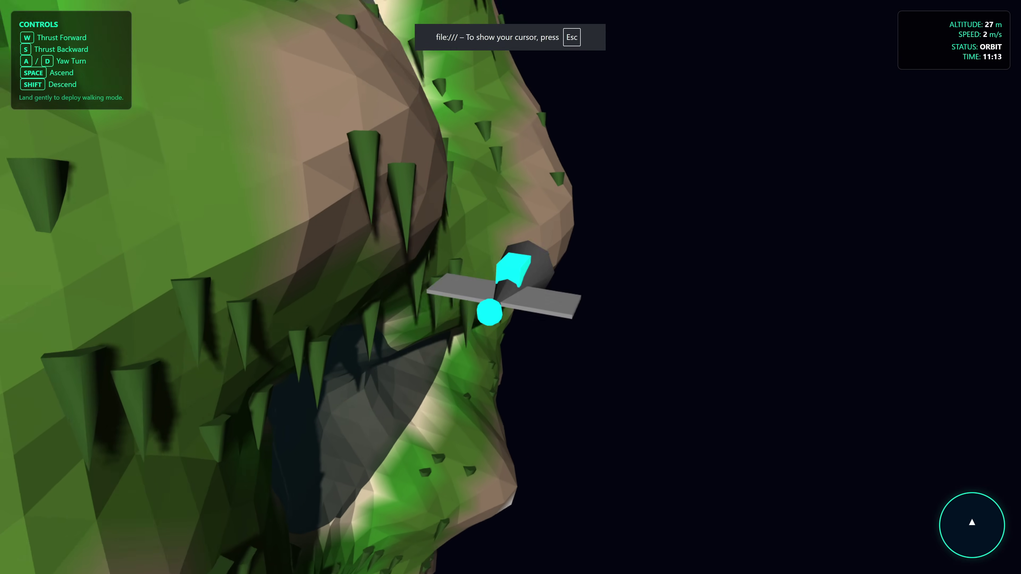
{"action": "key", "text": "w"}
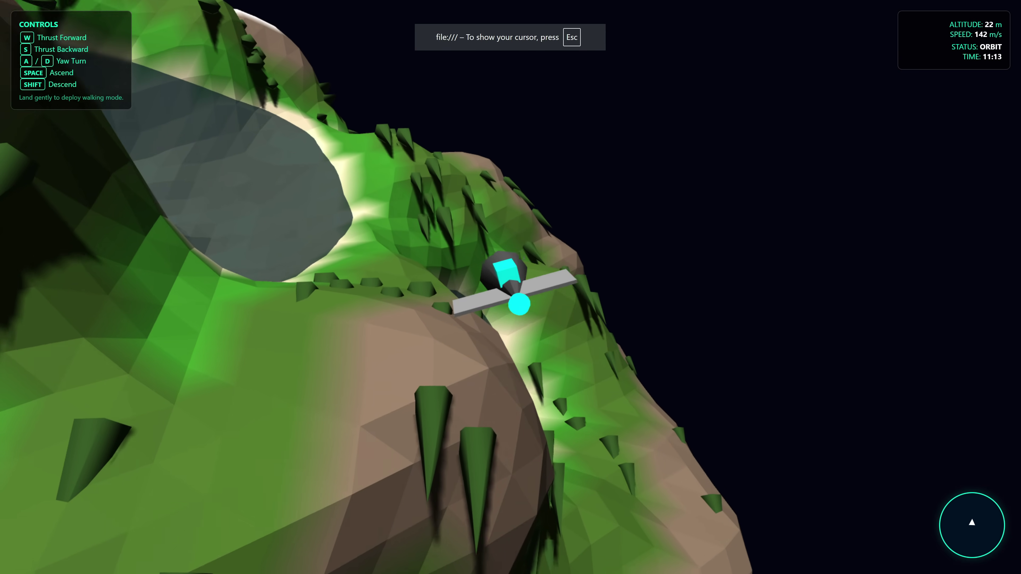
{"action": "key", "text": "a"}
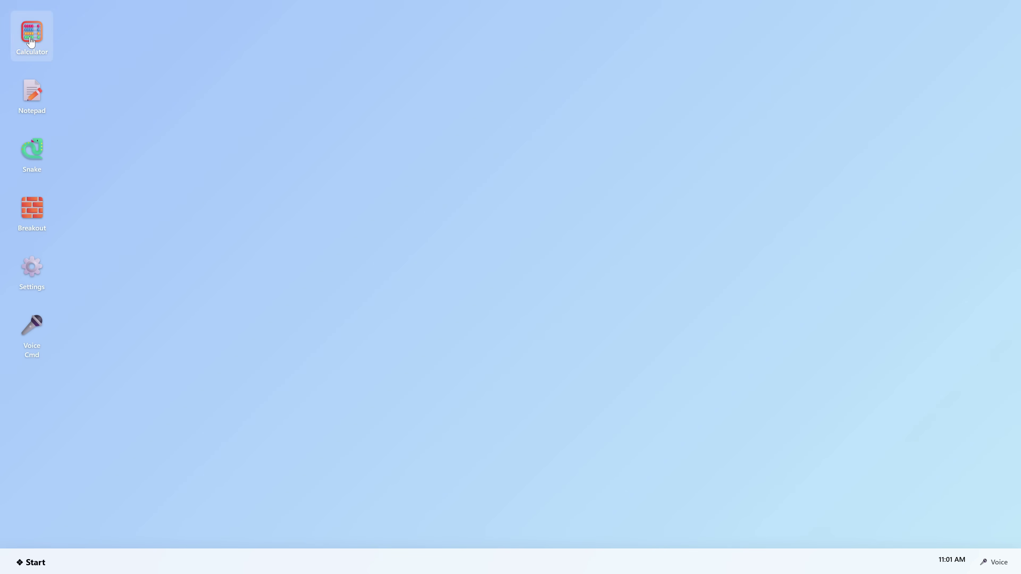
{"action": "double_click", "coordinate": [31, 42]}
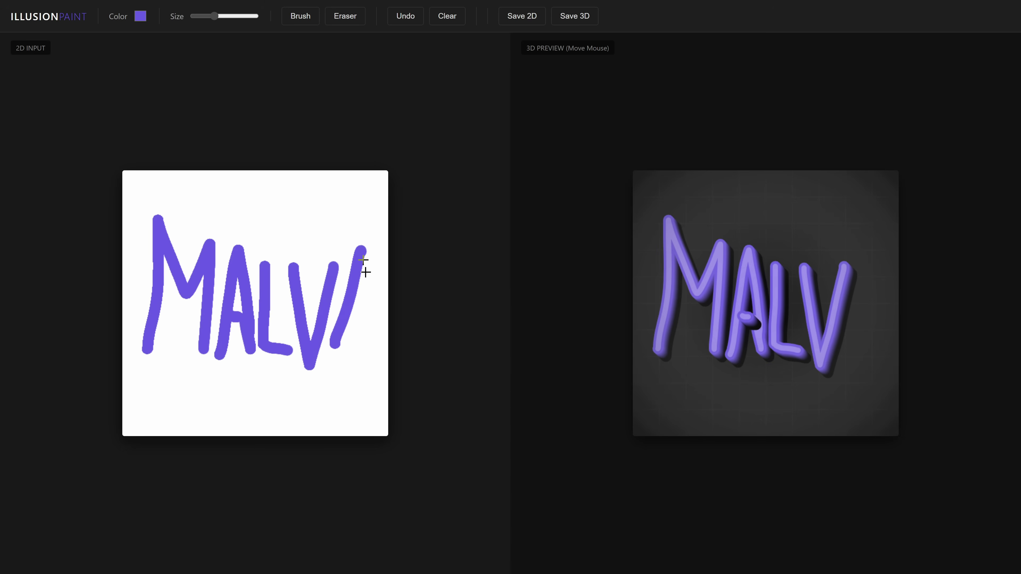
Step: Draw the final A of MALVA, then grab the dungeon coin and head for the exit
{"action": "left_click_drag", "start_coordinate": [366, 273], "coordinate": [379, 353]}
{"action": "left_click_drag", "start_coordinate": [344, 320], "coordinate": [378, 326]}
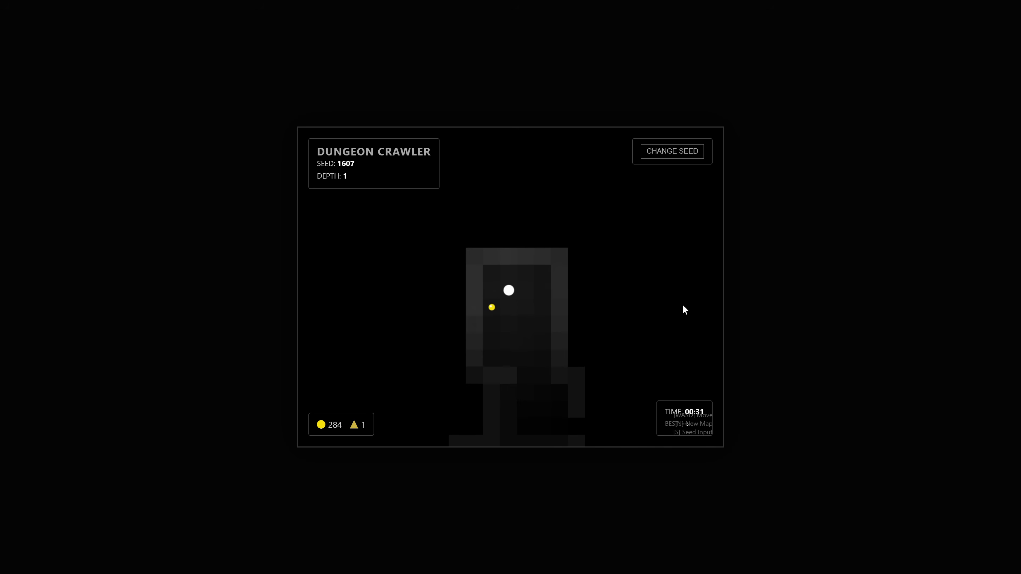
{"action": "key", "text": "Down"}
{"action": "key", "text": "Down"}
{"action": "key", "text": "Right"}
{"action": "key", "text": "Right"}
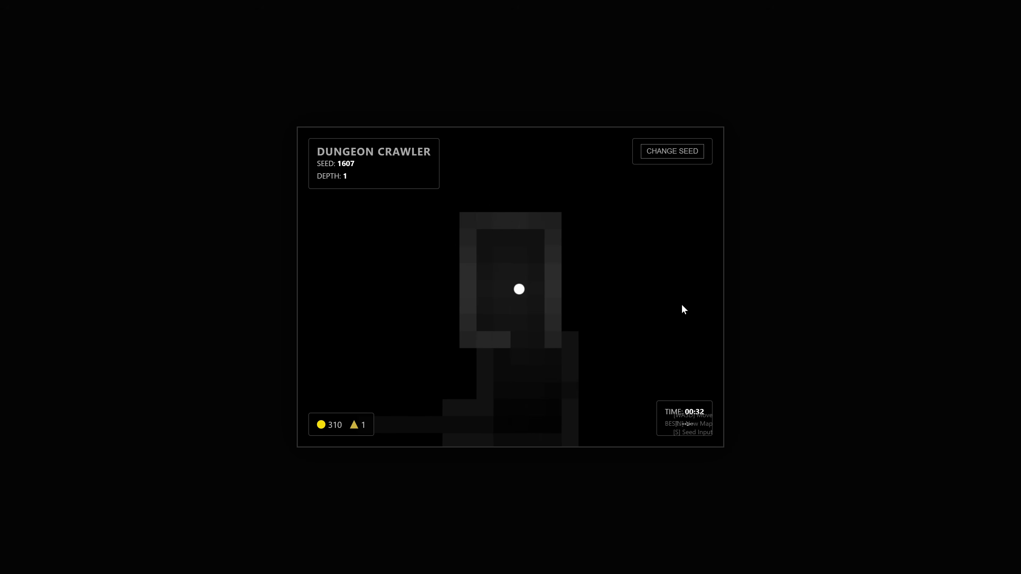
{"action": "key", "text": "a"}
{"action": "key", "text": "a"}
{"action": "key", "text": "a"}
{"action": "key", "text": "a"}
{"action": "key", "text": "a"}
{"action": "key", "text": "a"}
{"action": "key", "text": "a"}
{"action": "key", "text": "a"}
{"action": "key", "text": "a"}
{"action": "key", "text": "a"}
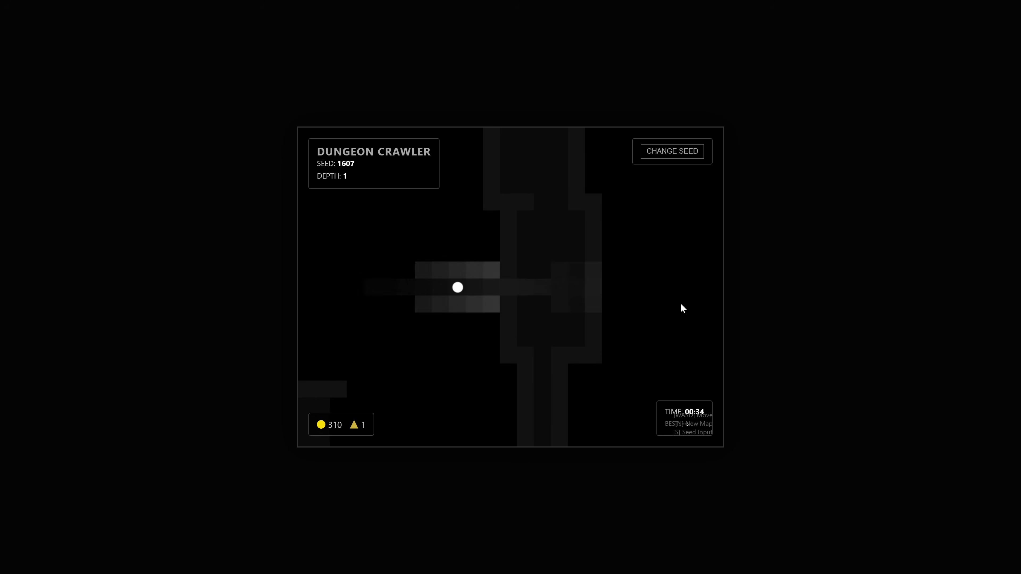
{"action": "key", "text": "w"}
{"action": "key", "text": "w"}
{"action": "key", "text": "w"}
{"action": "key", "text": "w"}
{"action": "key", "text": "w"}
{"action": "key", "text": "w"}
{"action": "key", "text": "w"}
{"action": "key", "text": "w"}
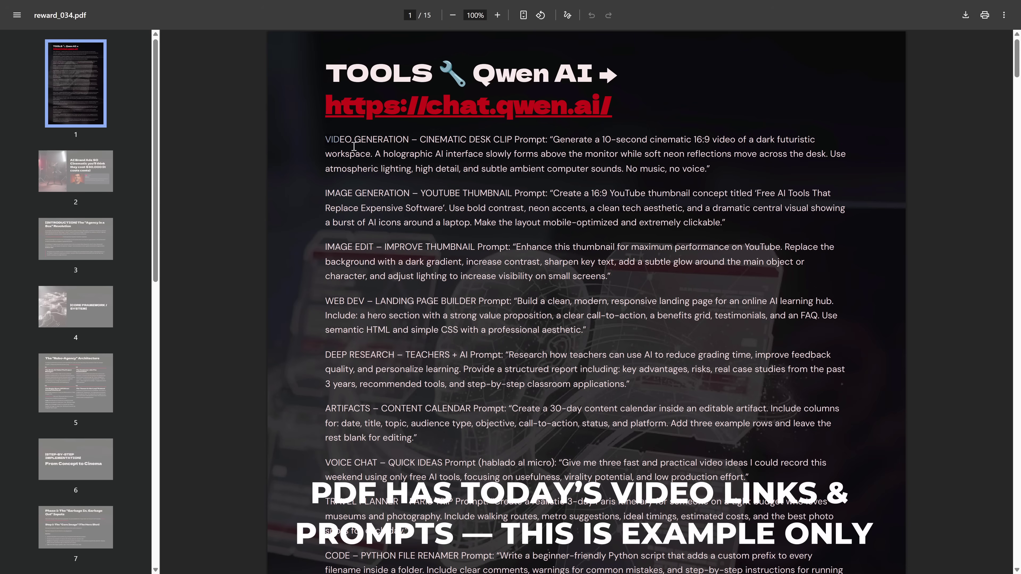
Step: Select the first prompt paragraph and scroll the PDF down to page 3
{"action": "left_click_drag", "start_coordinate": [325, 137], "coordinate": [402, 194]}
{"action": "scroll", "coordinate": [457, 287], "scroll_direction": "down", "scroll_amount": 10}
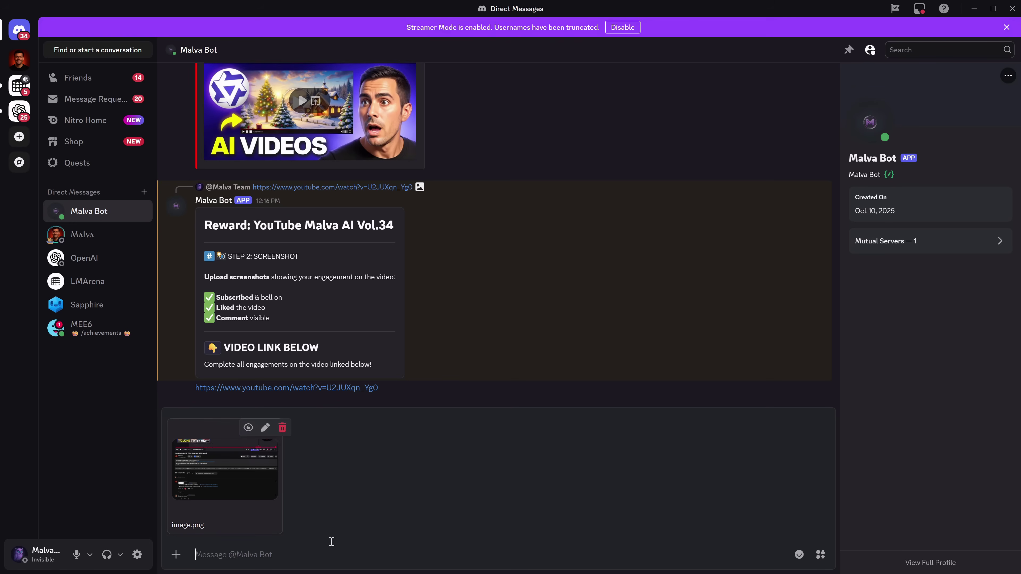
{"action": "key", "text": "Return"}
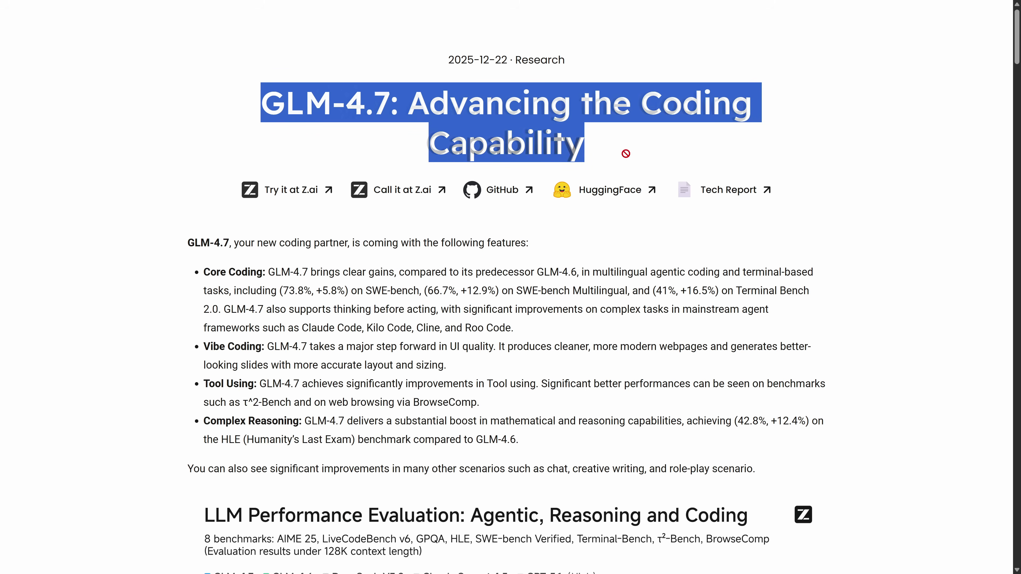
Step: Scroll to the galaxy demo, raise particle size to 0.1, and increase the radius
{"action": "left_click", "coordinate": [623, 158]}
{"action": "scroll", "coordinate": [403, 173], "scroll_direction": "down", "scroll_amount": 1}
{"action": "scroll", "coordinate": [744, 230], "scroll_direction": "down", "scroll_amount": 20}
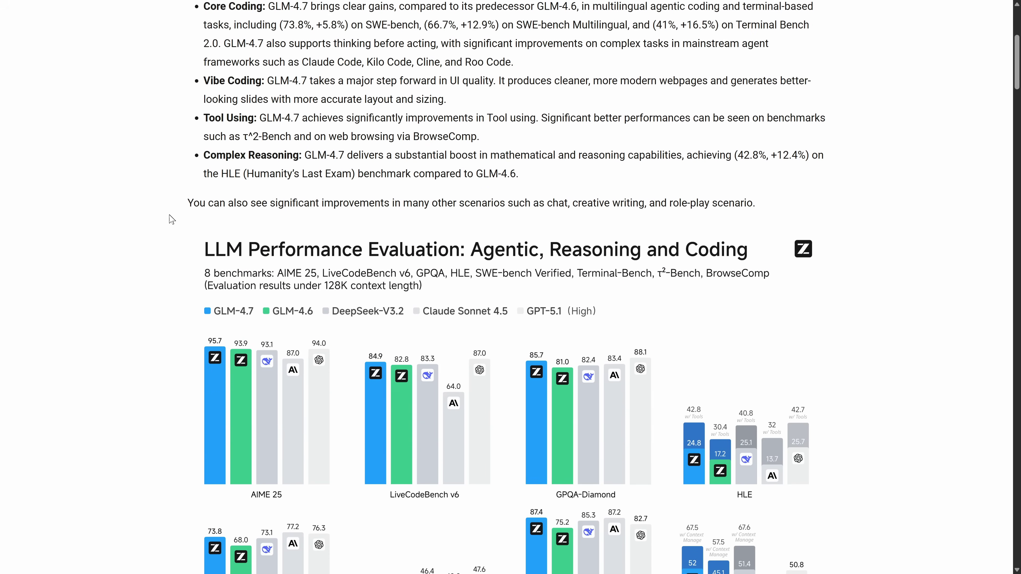
{"action": "scroll", "coordinate": [744, 230], "scroll_direction": "down", "scroll_amount": 8}
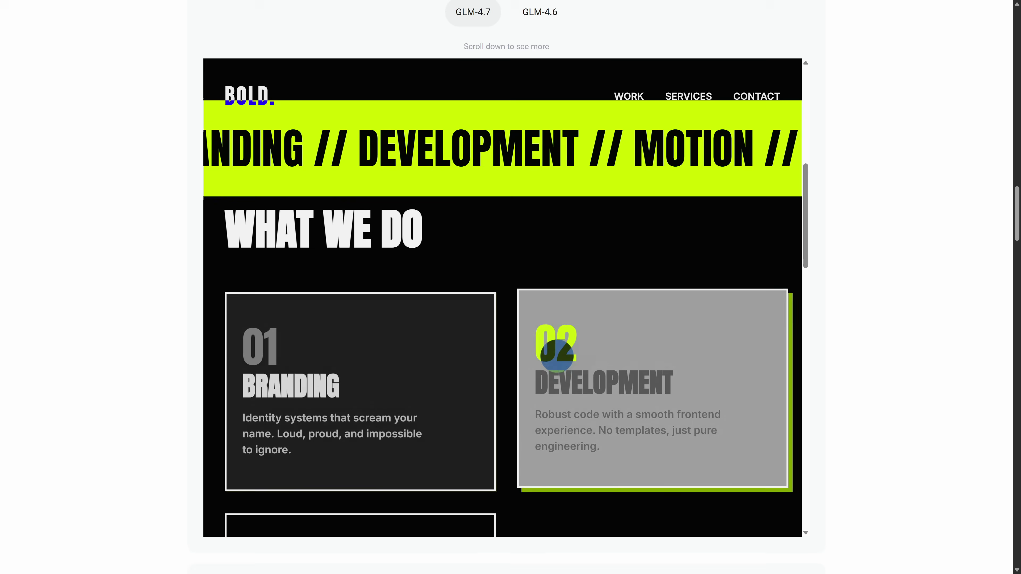
{"action": "scroll", "coordinate": [625, 354], "scroll_direction": "down", "scroll_amount": 10}
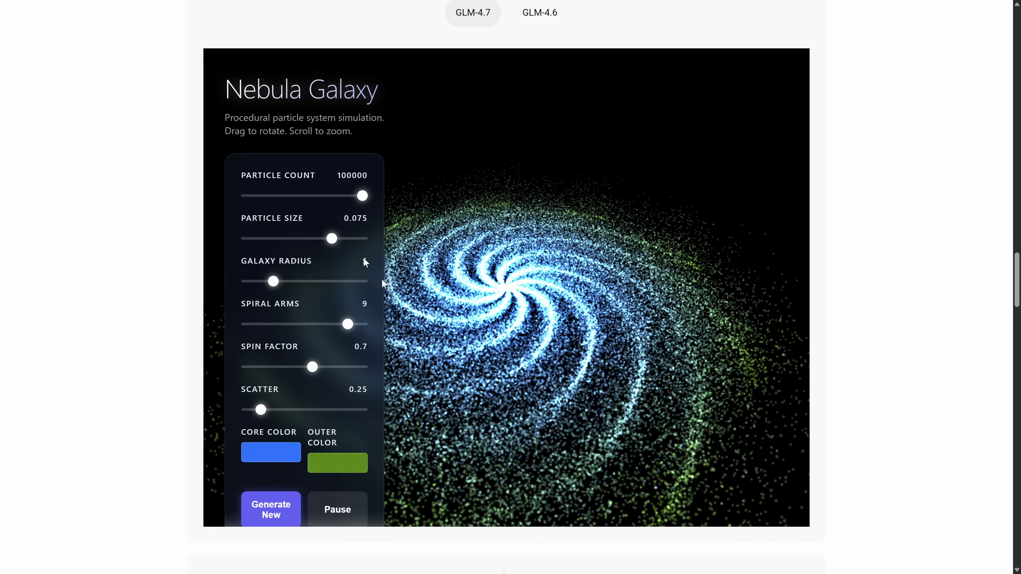
{"action": "left_click_drag", "start_coordinate": [332, 238], "coordinate": [380, 247]}
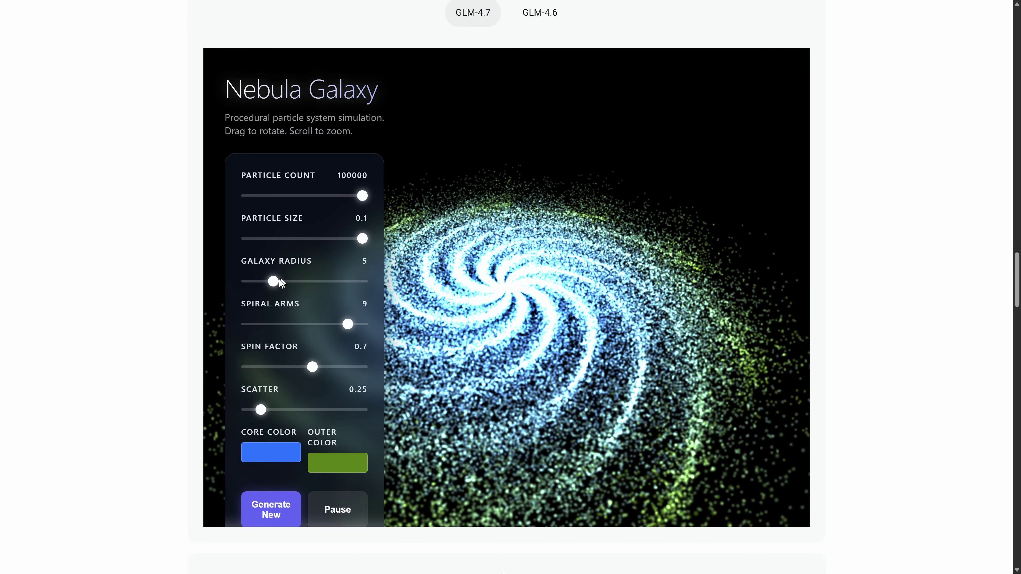
{"action": "left_click_drag", "start_coordinate": [273, 282], "coordinate": [361, 282]}
Step: Rotate the voxel garden, tilt the galaxy face-on, and set particle size to 0.1
{"action": "scroll", "coordinate": [443, 208], "scroll_direction": "up", "scroll_amount": 10}
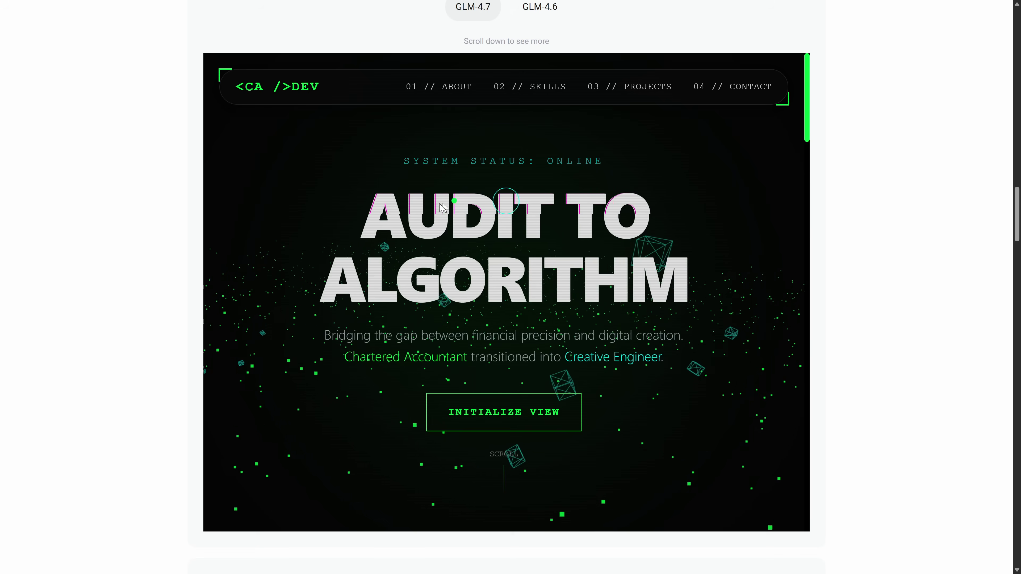
{"action": "scroll", "coordinate": [364, 350], "scroll_direction": "down", "scroll_amount": 5}
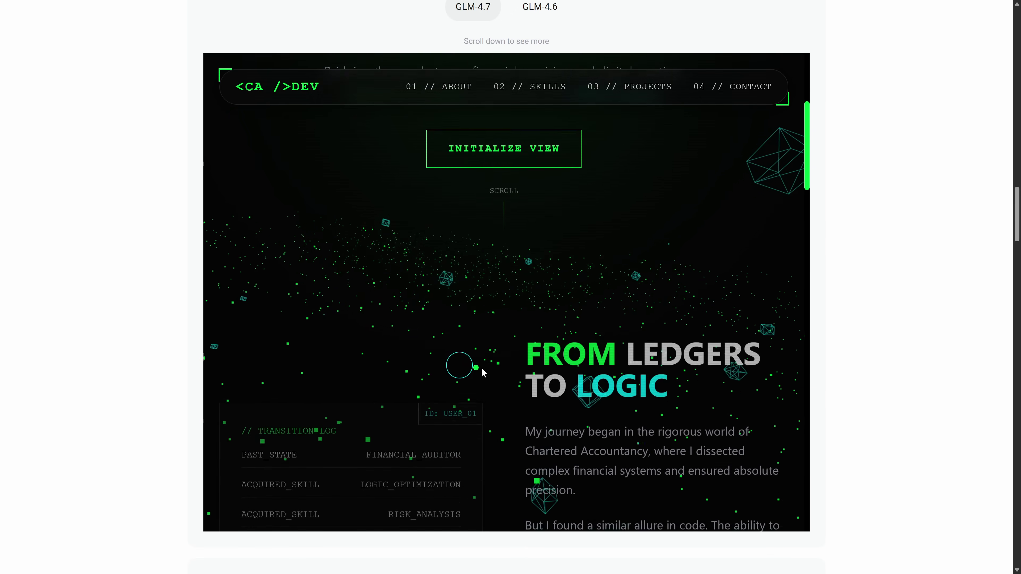
{"action": "scroll", "coordinate": [663, 344], "scroll_direction": "down", "scroll_amount": 3}
{"action": "scroll", "coordinate": [330, 497], "scroll_direction": "down", "scroll_amount": 10}
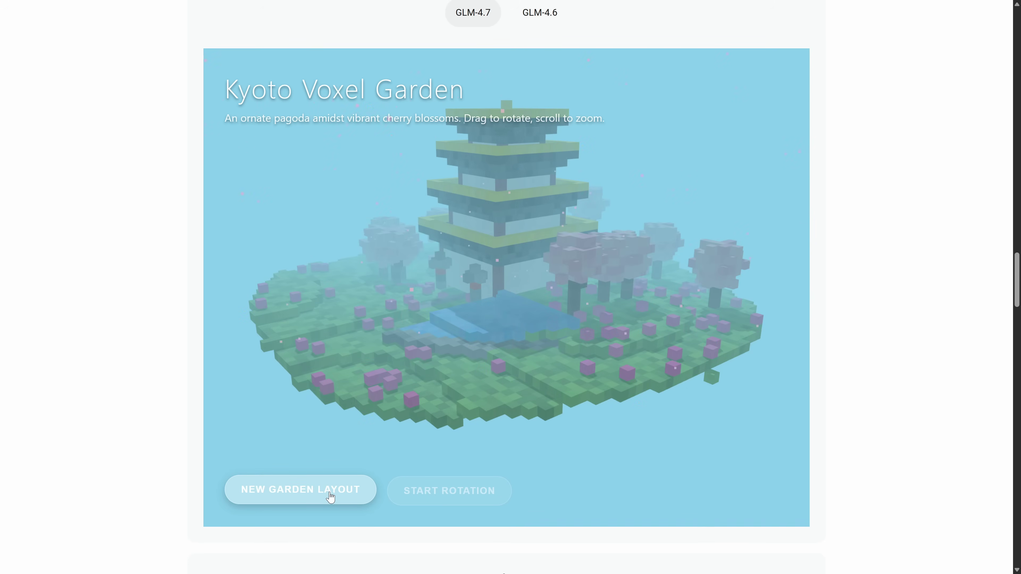
{"action": "left_click_drag", "start_coordinate": [364, 349], "coordinate": [469, 357]}
{"action": "scroll", "coordinate": [509, 347], "scroll_direction": "up", "scroll_amount": 3}
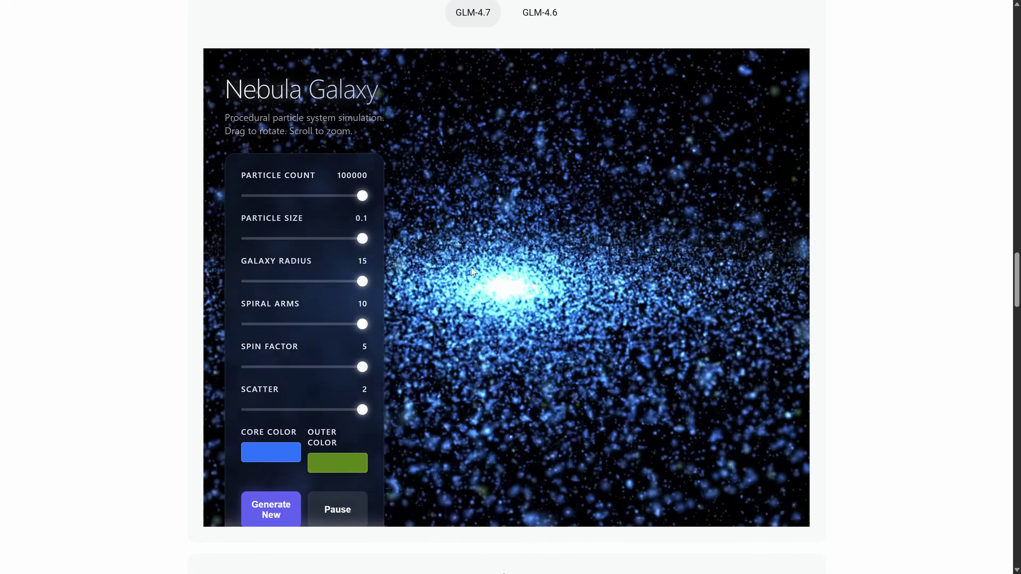
{"action": "left_click_drag", "start_coordinate": [473, 272], "coordinate": [463, 182]}
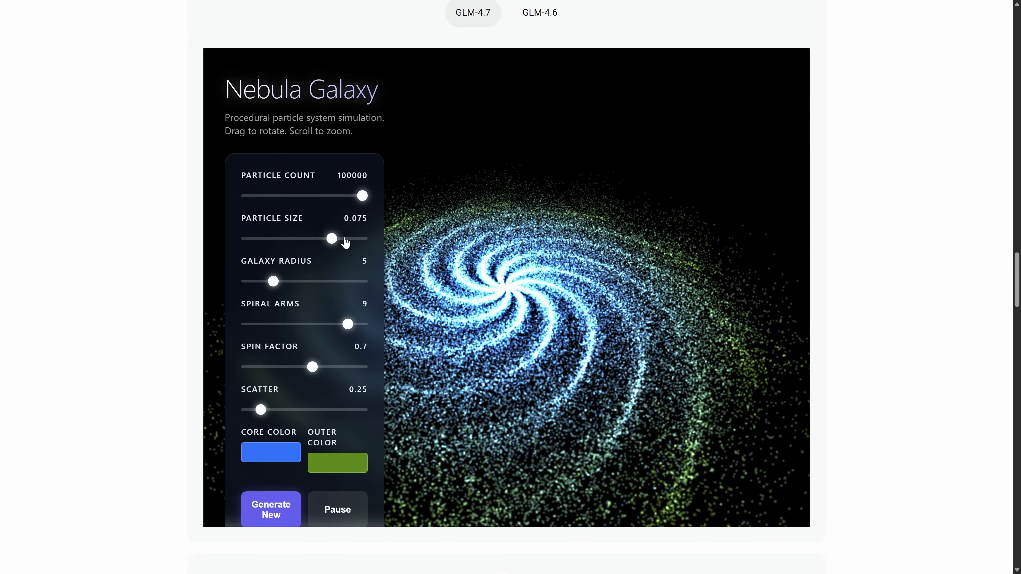
{"action": "left_click_drag", "start_coordinate": [333, 239], "coordinate": [364, 241]}
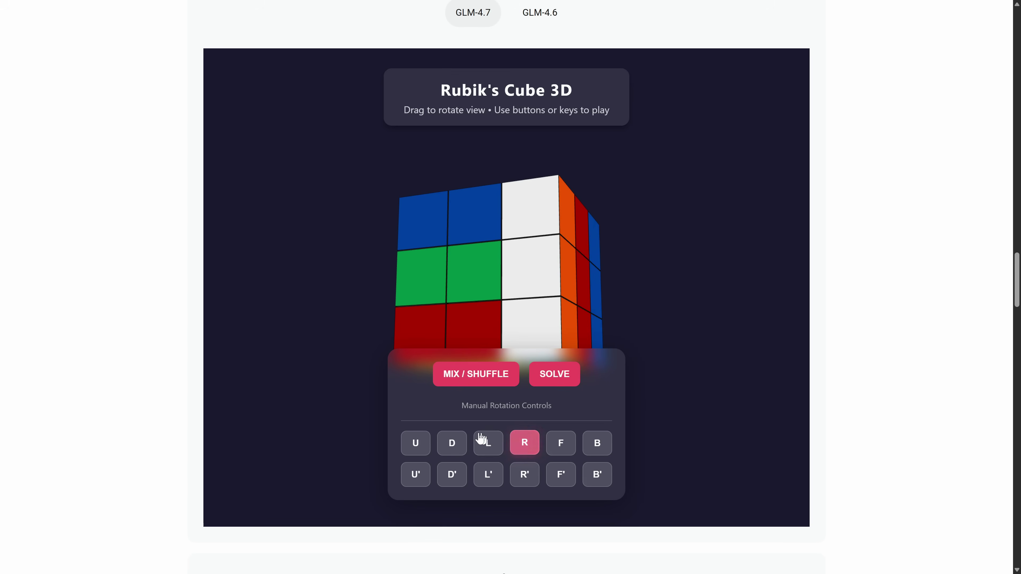
Step: Turn the cube's bottom layer, scramble it, and scroll down to the API section
{"action": "left_click", "coordinate": [454, 443]}
{"action": "left_click", "coordinate": [478, 382]}
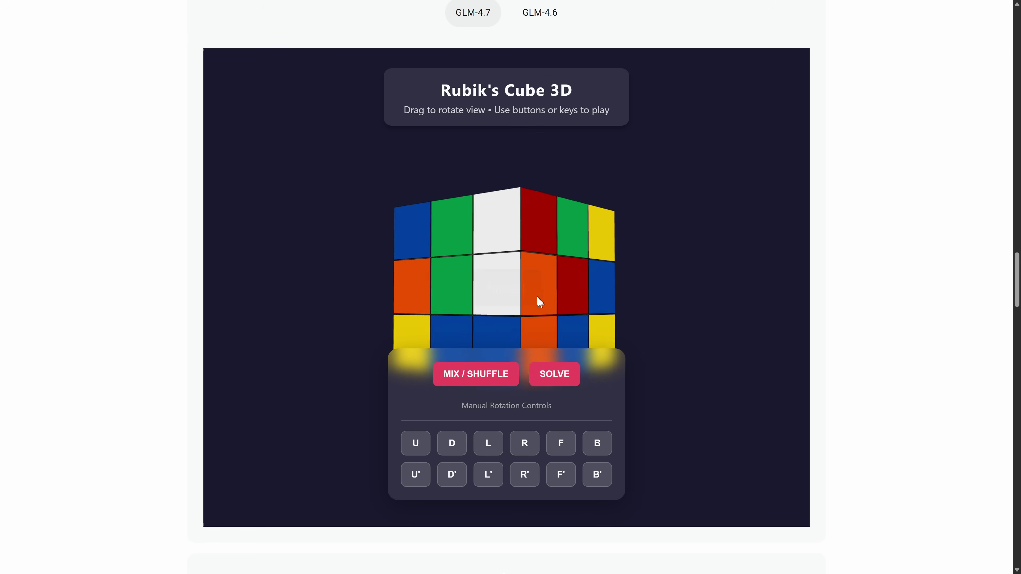
{"action": "scroll", "coordinate": [491, 289], "scroll_direction": "down", "scroll_amount": 10}
{"action": "scroll", "coordinate": [440, 284], "scroll_direction": "down", "scroll_amount": 5}
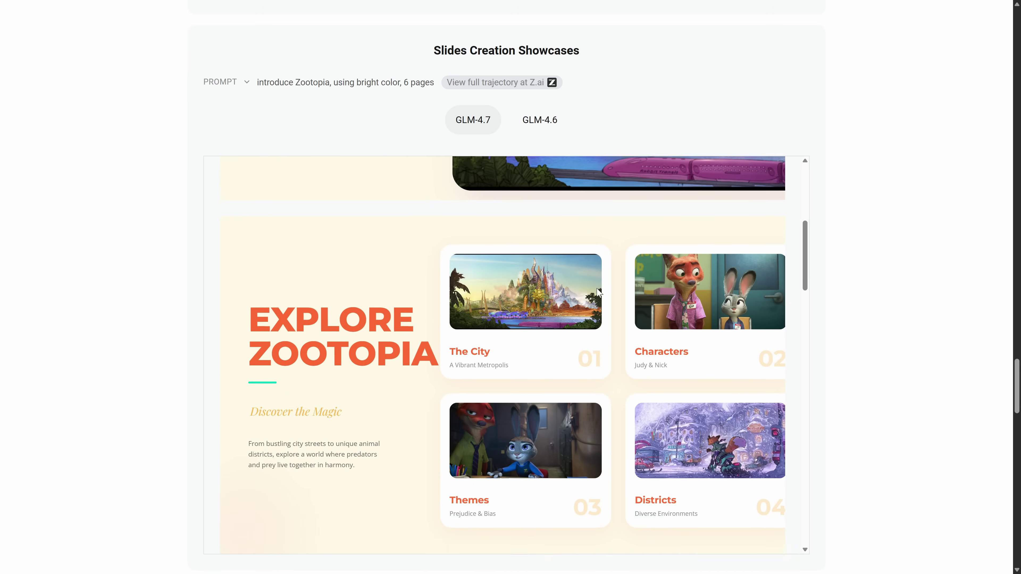
{"action": "scroll", "coordinate": [563, 242], "scroll_direction": "down", "scroll_amount": 10}
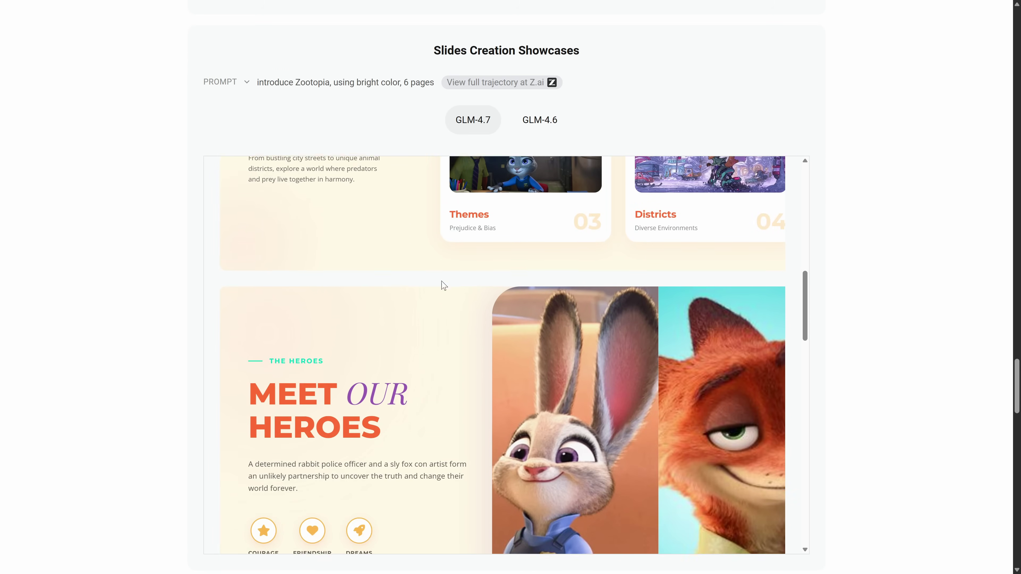
{"action": "scroll", "coordinate": [354, 310], "scroll_direction": "down", "scroll_amount": 10}
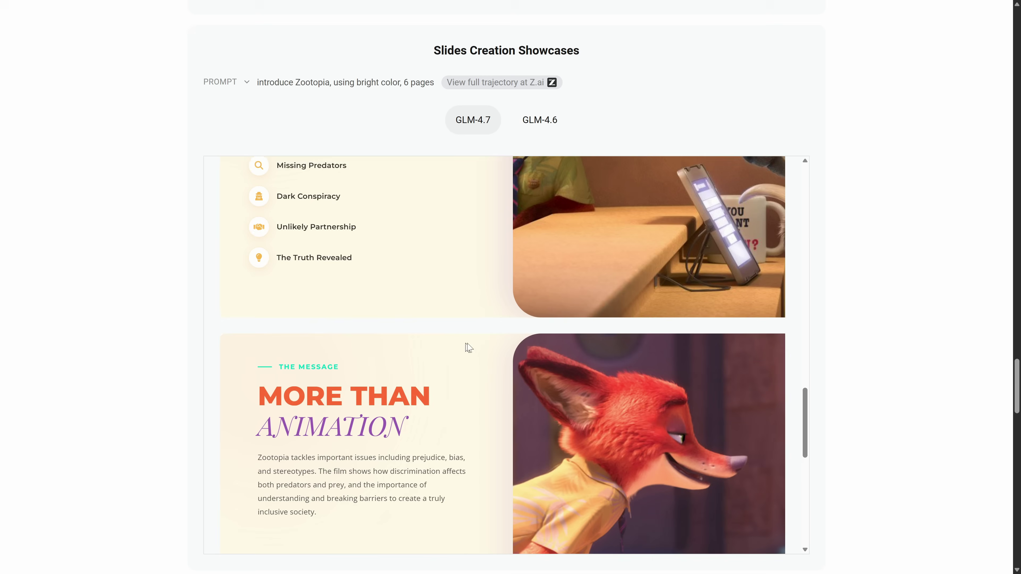
{"action": "scroll", "coordinate": [480, 342], "scroll_direction": "down", "scroll_amount": 3}
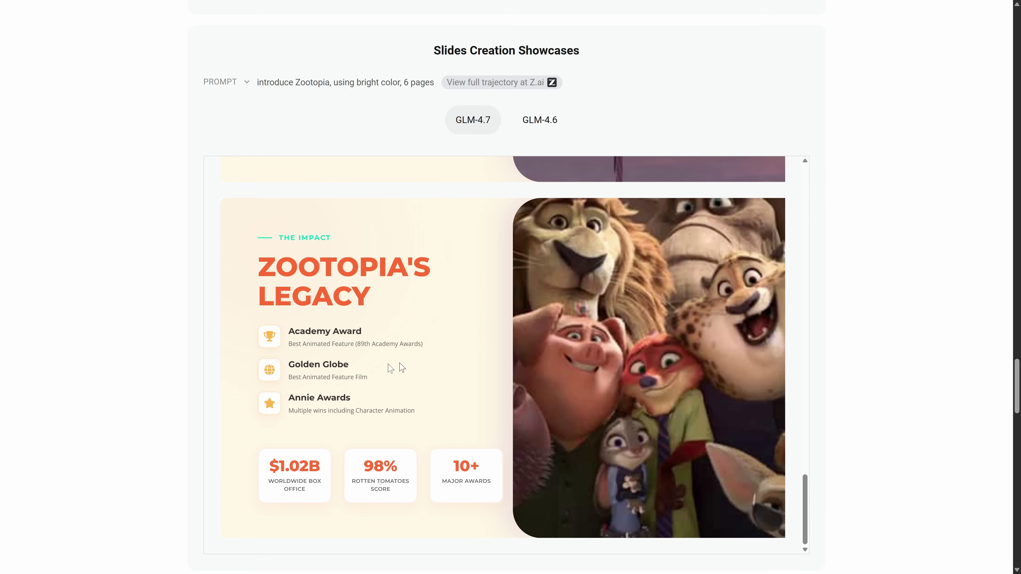
{"action": "scroll", "coordinate": [166, 321], "scroll_direction": "down", "scroll_amount": 6}
{"action": "scroll", "coordinate": [171, 322], "scroll_direction": "down", "scroll_amount": 20}
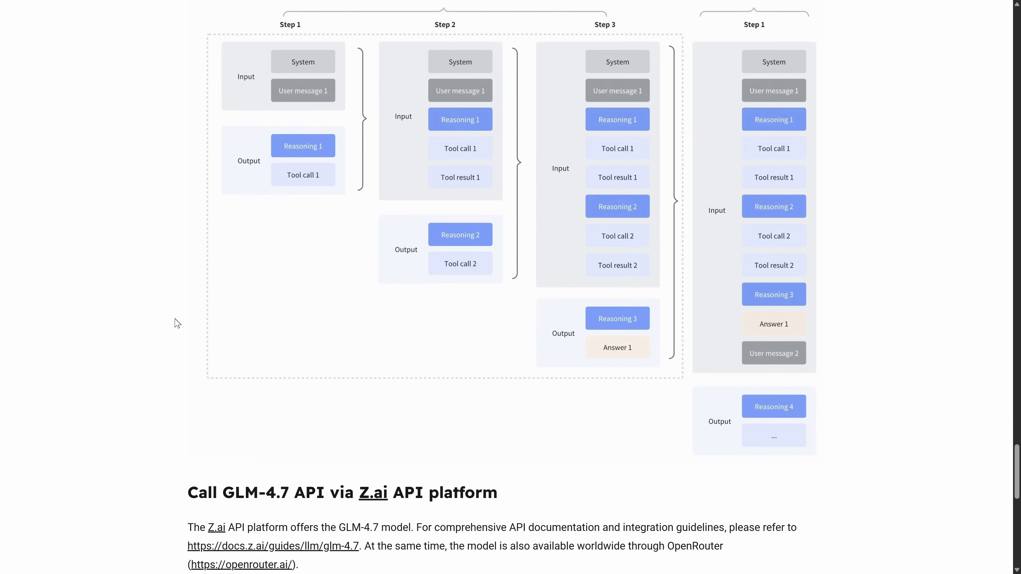
Step: Scroll down and highlight the requirements part of the prompt, then deselect it
{"action": "scroll", "coordinate": [171, 321], "scroll_direction": "down", "scroll_amount": 4}
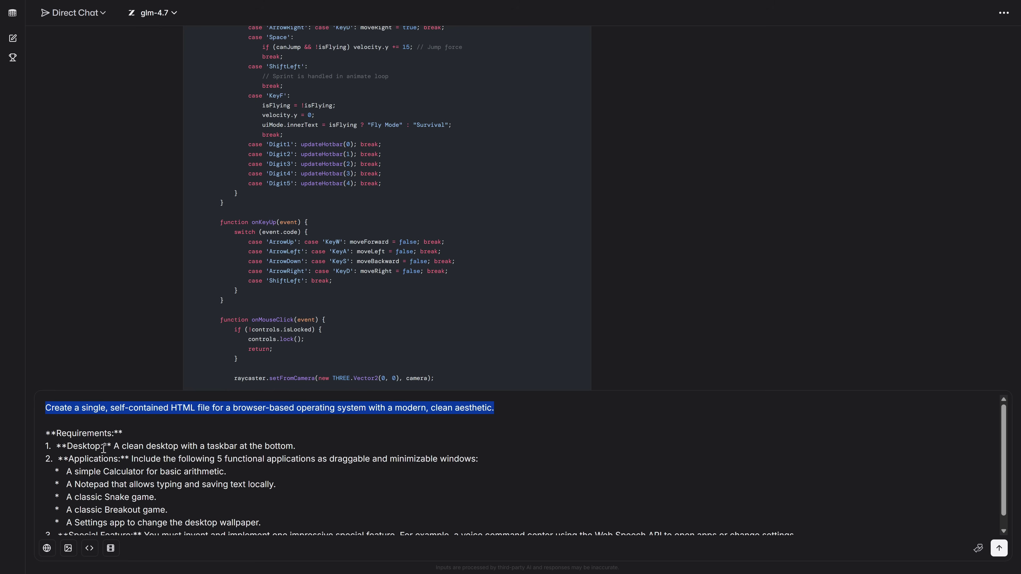
{"action": "scroll", "coordinate": [112, 444], "scroll_direction": "down", "scroll_amount": 1}
{"action": "left_click", "coordinate": [112, 438]}
{"action": "left_click_drag", "start_coordinate": [112, 438], "coordinate": [701, 527]}
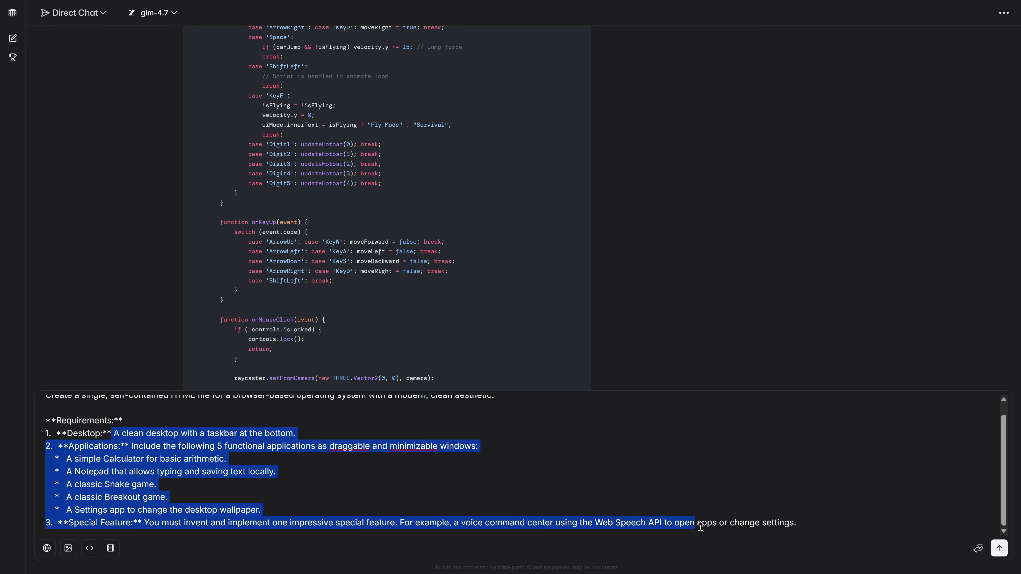
{"action": "left_click", "coordinate": [818, 527]}
Step: Send the prompt to glm-4.7, then highlight the research assistant prompt text
{"action": "scroll", "coordinate": [588, 518], "scroll_direction": "up", "scroll_amount": 1}
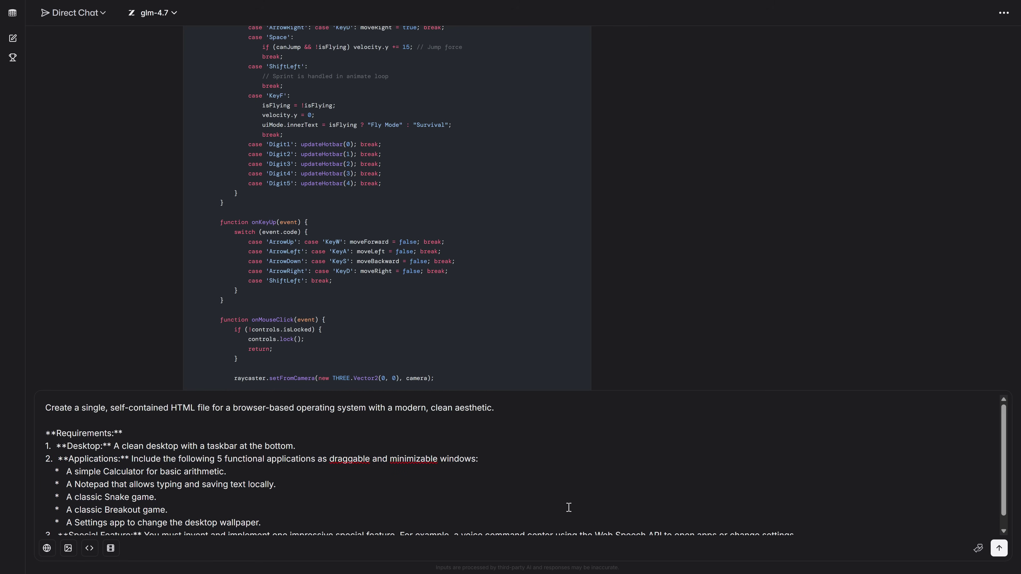
{"action": "key", "text": "Return"}
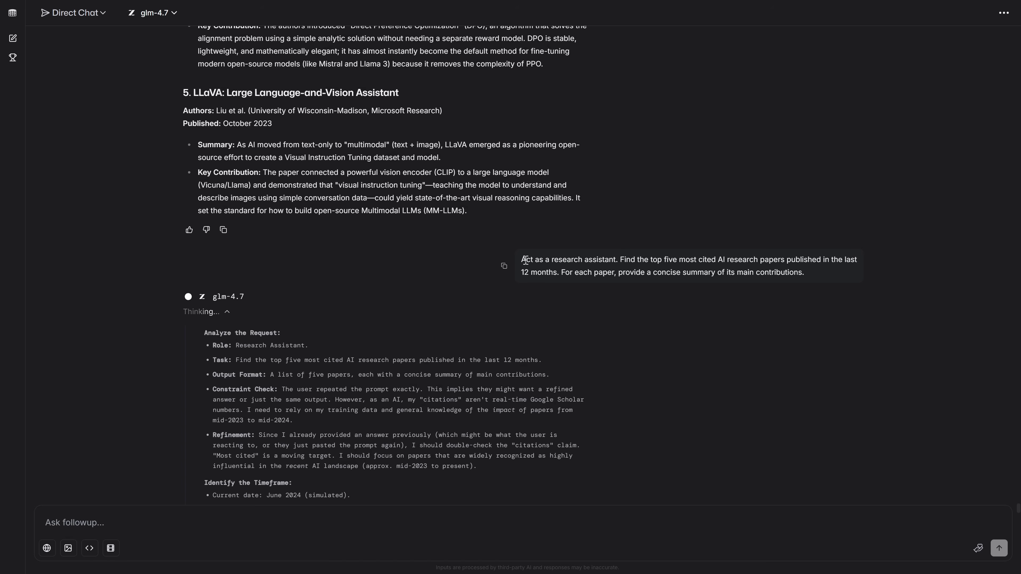
{"action": "left_click_drag", "start_coordinate": [524, 261], "coordinate": [814, 266]}
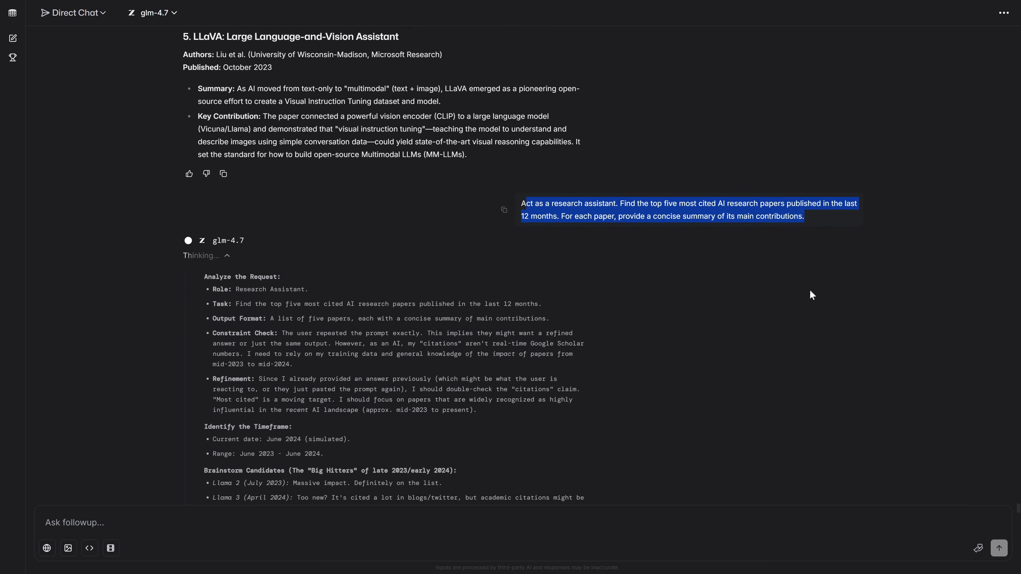
{"action": "left_click", "coordinate": [806, 292]}
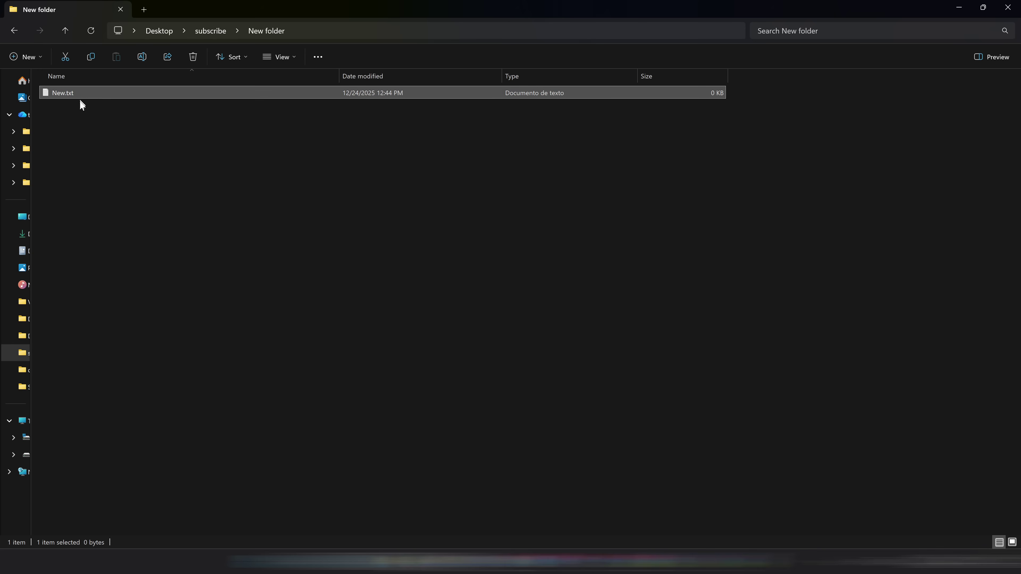
Step: Rename New.txt to New.html, changing its extension to html
{"action": "key", "text": "F2"}
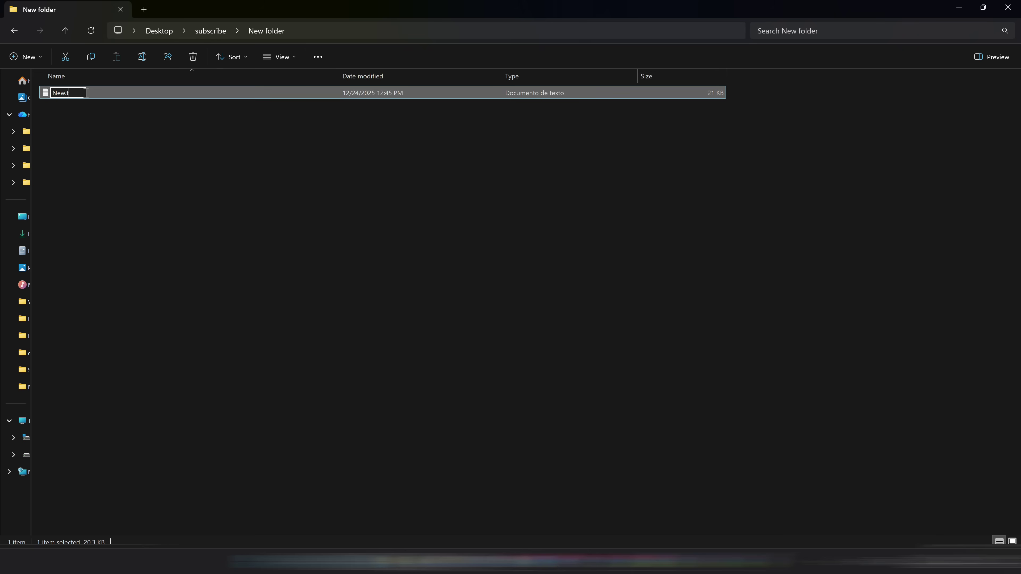
{"action": "type", "text": "html"}
{"action": "key", "text": "Return"}
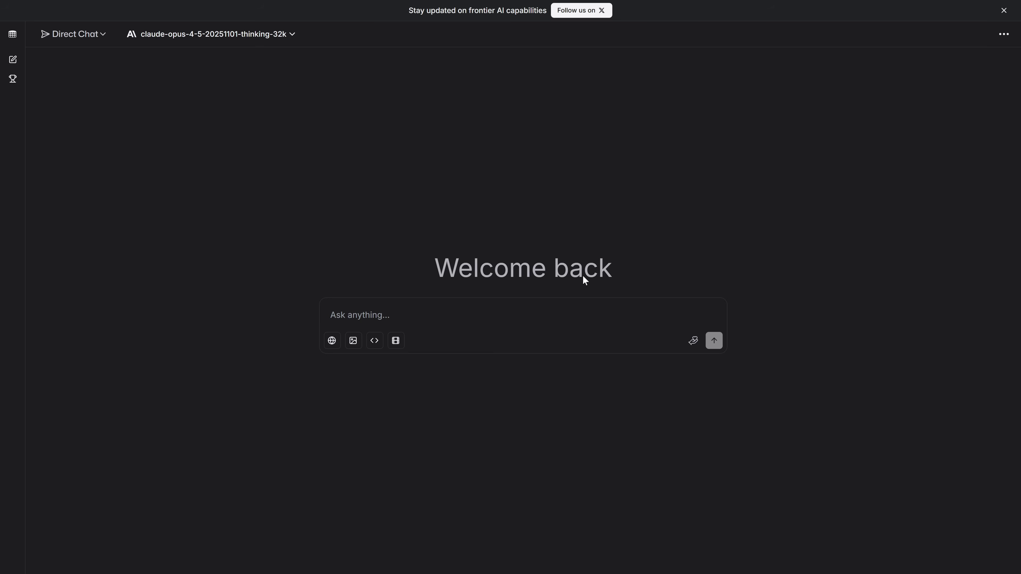
Step: Switch the chat mode to Battle, then back to Direct Chat
{"action": "left_click", "coordinate": [72, 34]}
{"action": "left_click", "coordinate": [73, 51]}
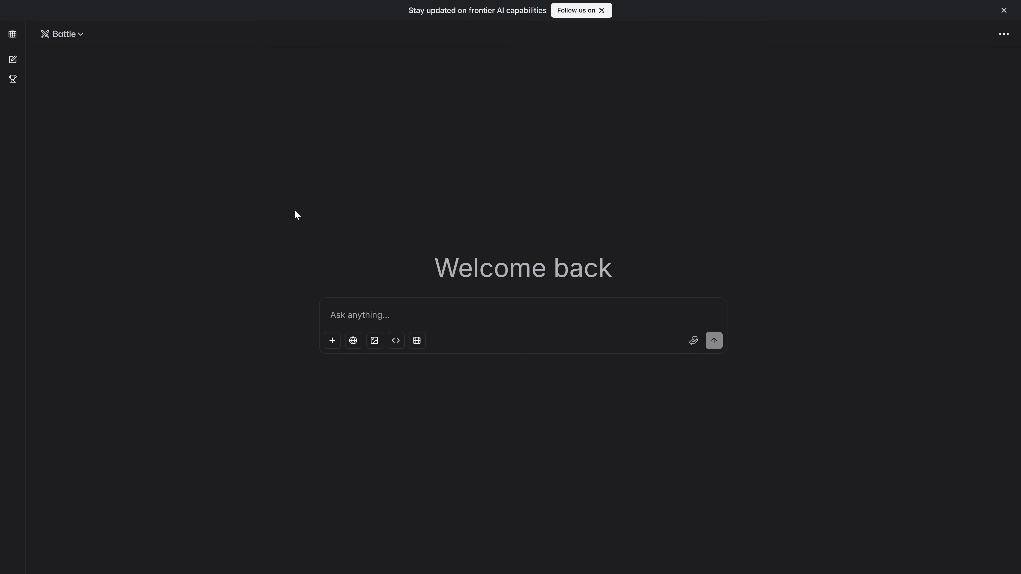
{"action": "left_click_drag", "start_coordinate": [303, 218], "coordinate": [666, 267]}
{"action": "left_click", "coordinate": [568, 257]}
{"action": "left_click", "coordinate": [66, 33]}
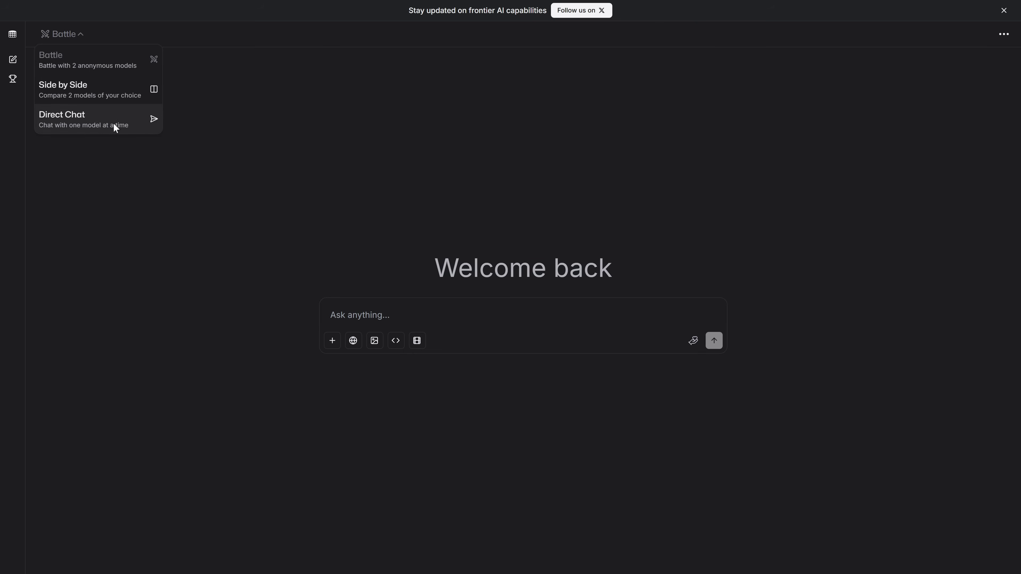
{"action": "left_click", "coordinate": [79, 125]}
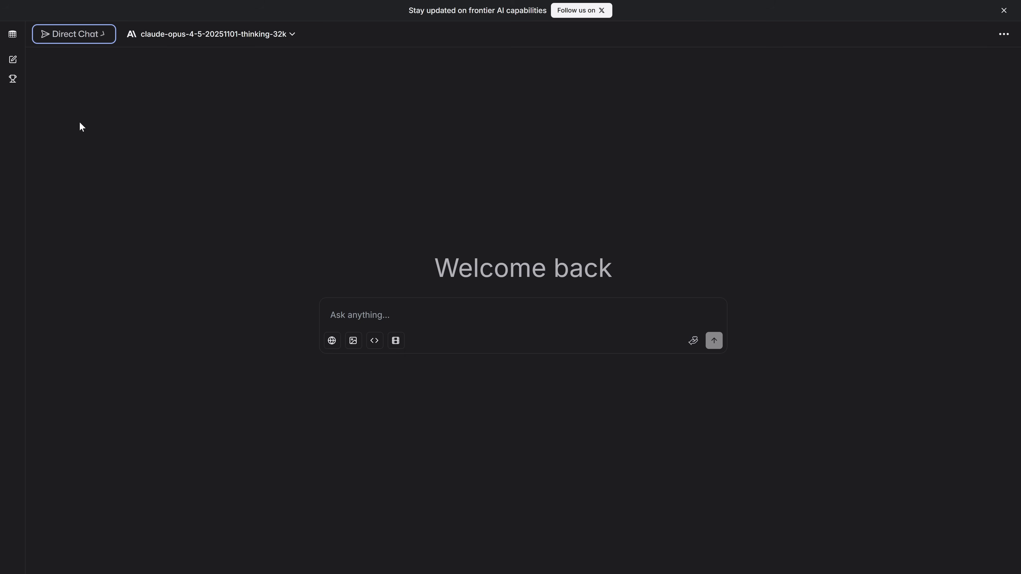
Step: Search the model list for 'glm' and select glm-4.7 as the chat model
{"action": "left_click", "coordinate": [205, 36]}
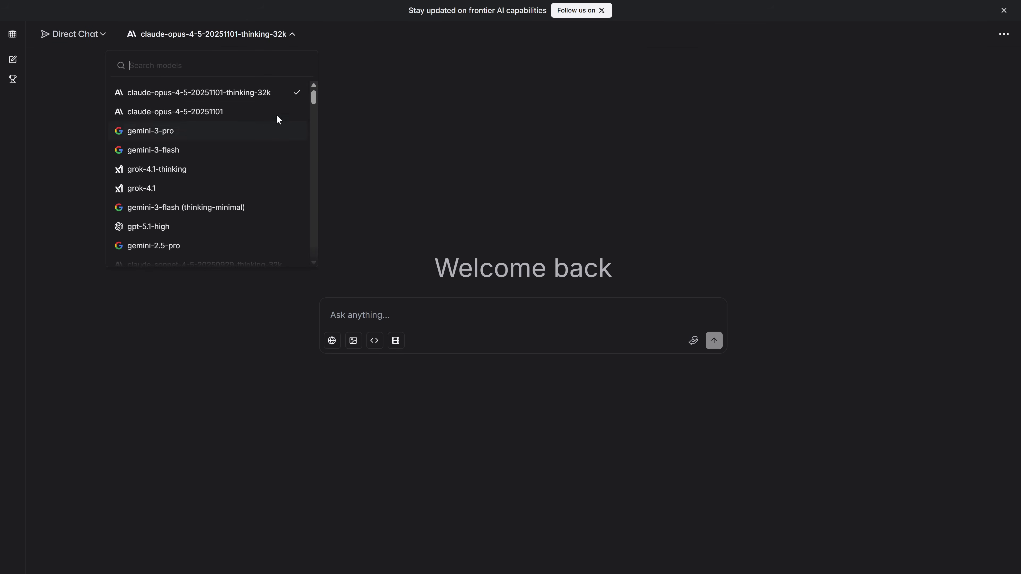
{"action": "type", "text": "glm"}
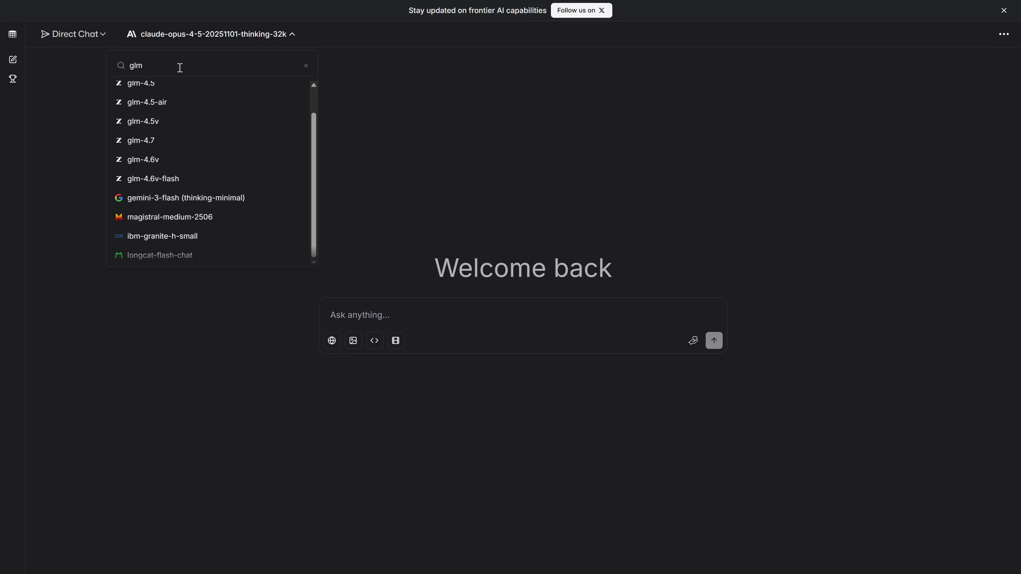
{"action": "scroll", "coordinate": [194, 119], "scroll_direction": "up", "scroll_amount": 2}
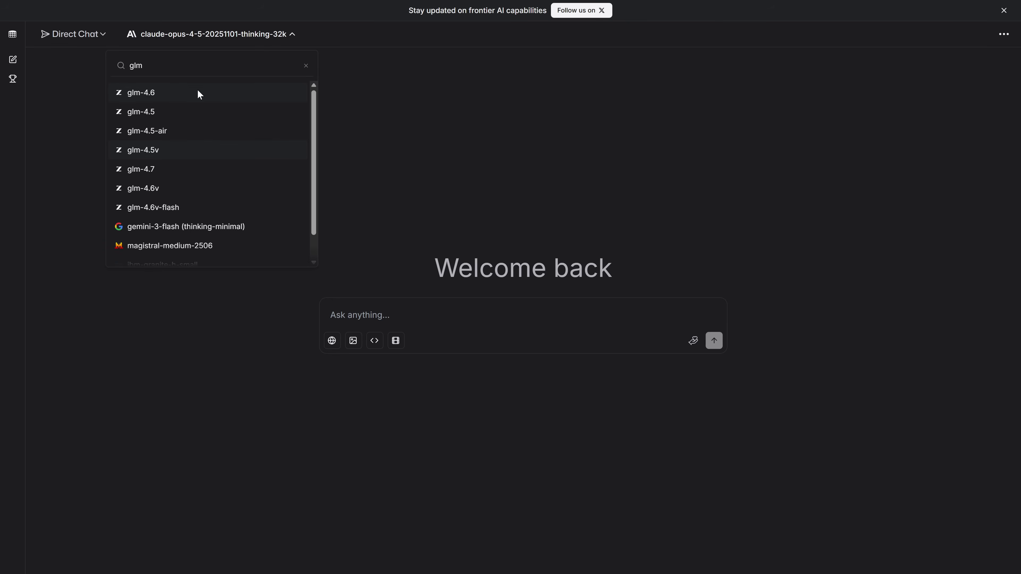
{"action": "left_click", "coordinate": [154, 170]}
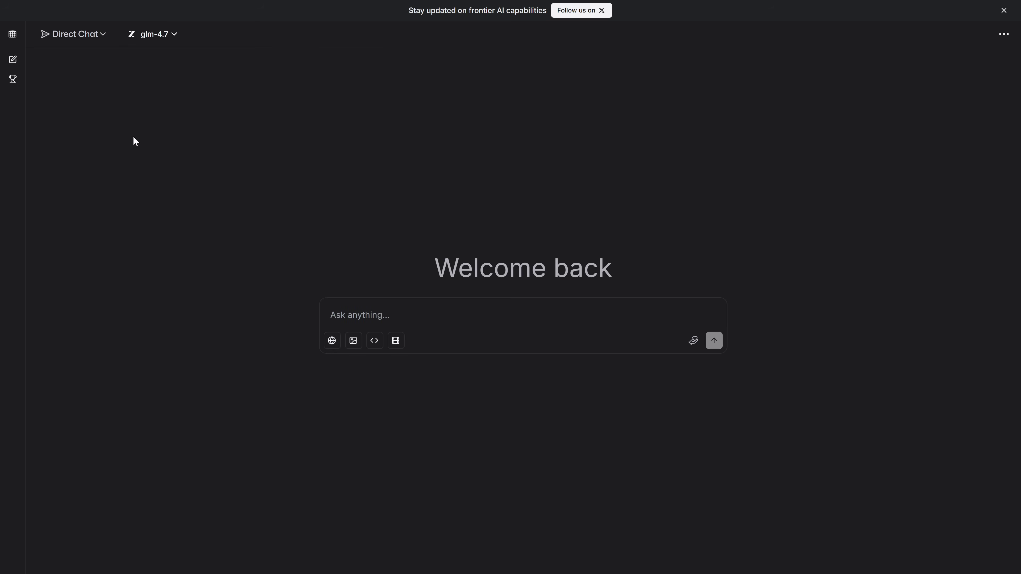
{"action": "left_click_drag", "start_coordinate": [407, 256], "coordinate": [727, 255]}
{"action": "left_click", "coordinate": [668, 232]}
{"action": "left_click", "coordinate": [154, 34]}
{"action": "scroll", "coordinate": [158, 121], "scroll_direction": "down", "scroll_amount": 10}
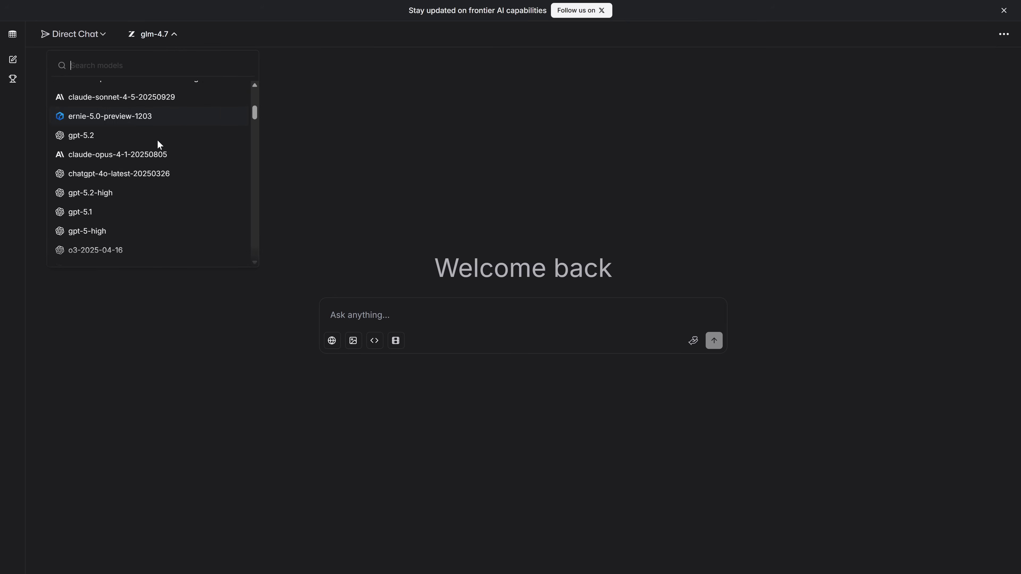
{"action": "scroll", "coordinate": [163, 155], "scroll_direction": "down", "scroll_amount": 15}
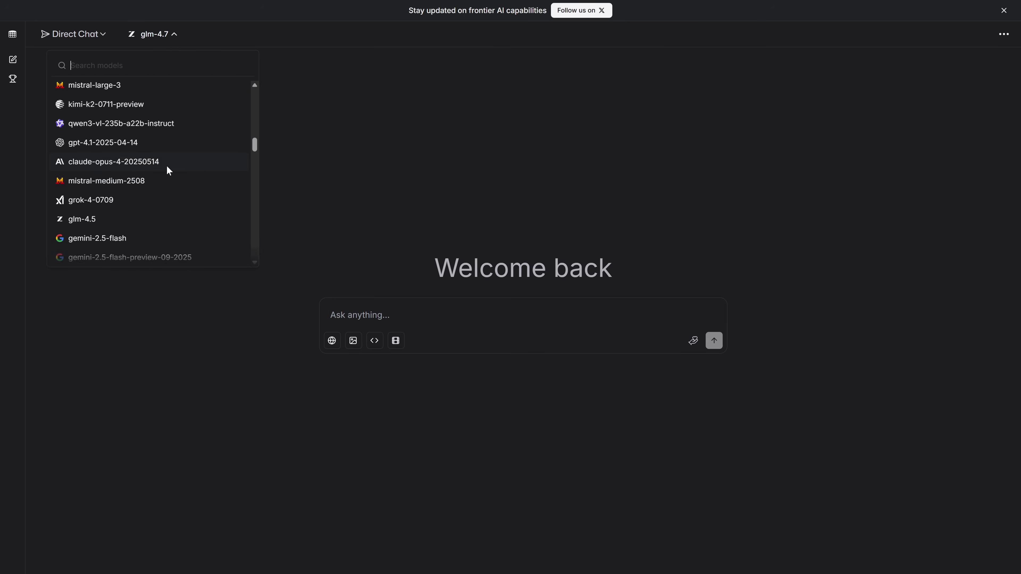
{"action": "left_click_drag", "start_coordinate": [256, 155], "coordinate": [268, 85]}
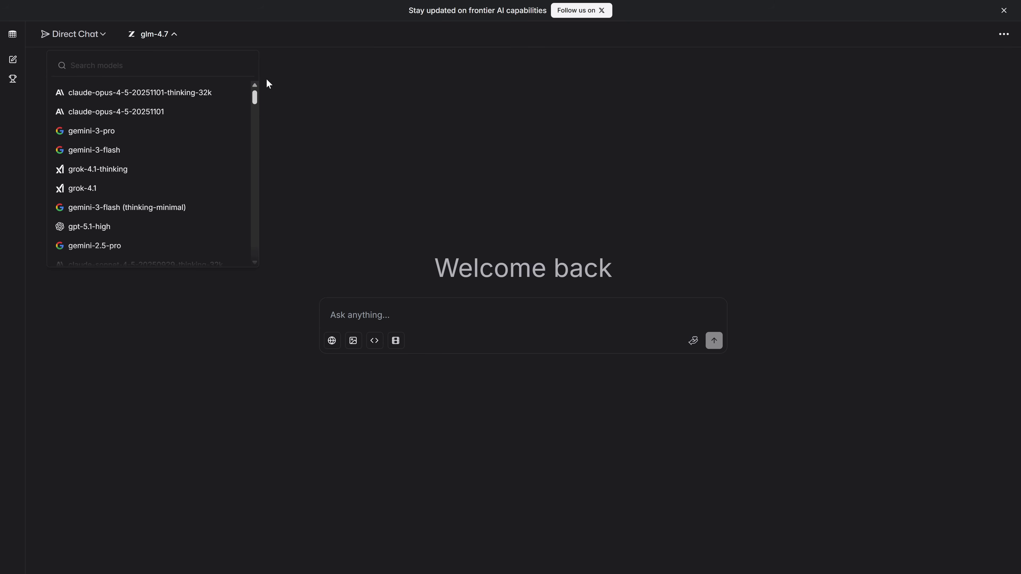
{"action": "left_click", "coordinate": [445, 130]}
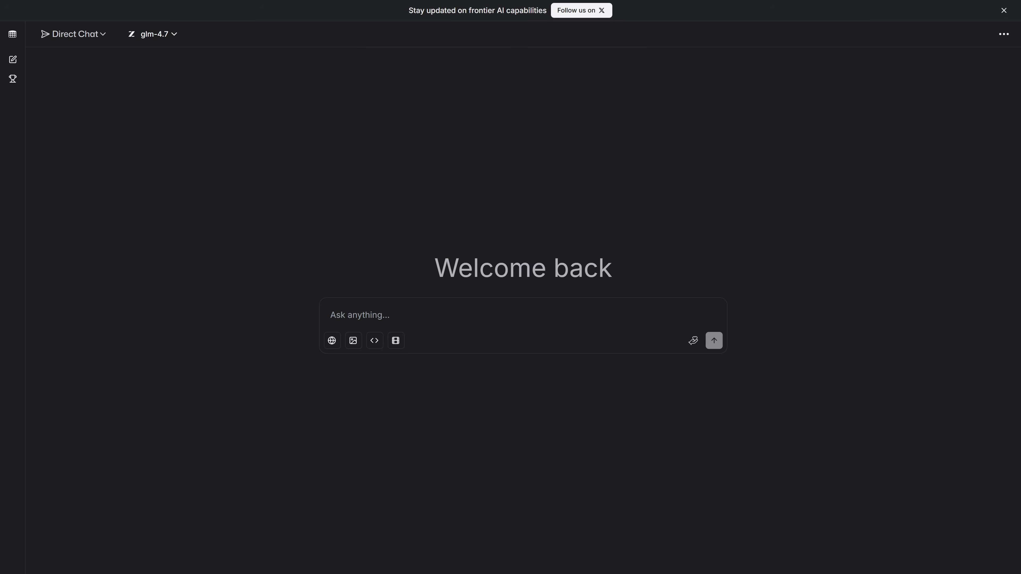
Step: Paste the animated butterfly SVG prompt, look it over, and send it to glm-4.7
{"action": "key", "text": "ctrl+v"}
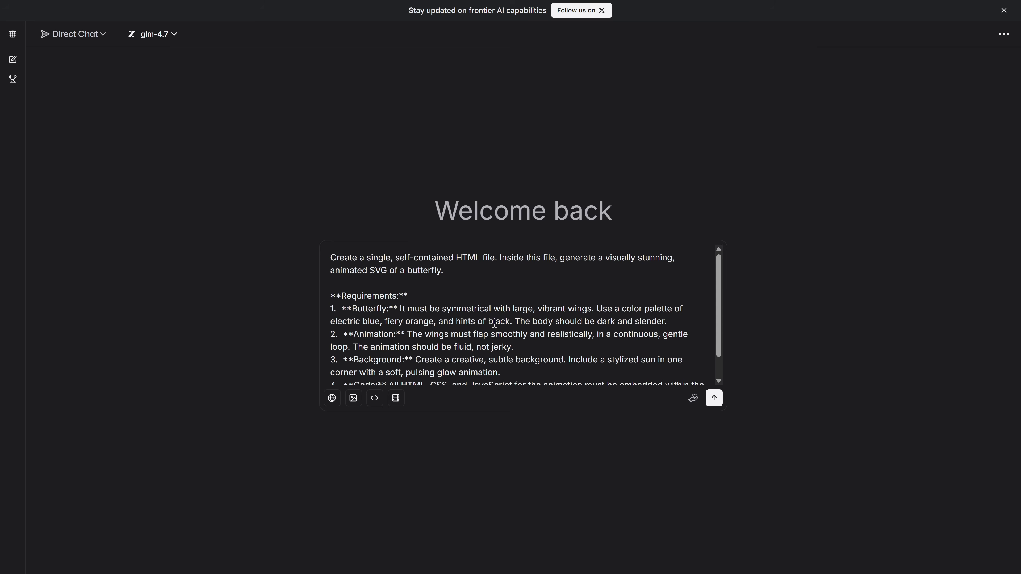
{"action": "left_click_drag", "start_coordinate": [475, 271], "coordinate": [362, 252]}
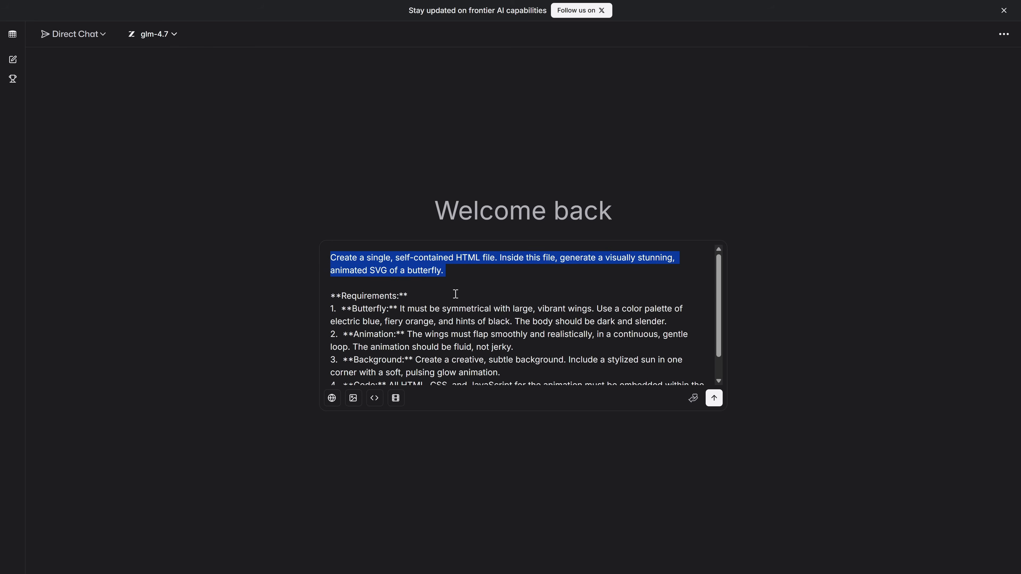
{"action": "left_click", "coordinate": [487, 291]}
{"action": "scroll", "coordinate": [542, 312], "scroll_direction": "down", "scroll_amount": 1}
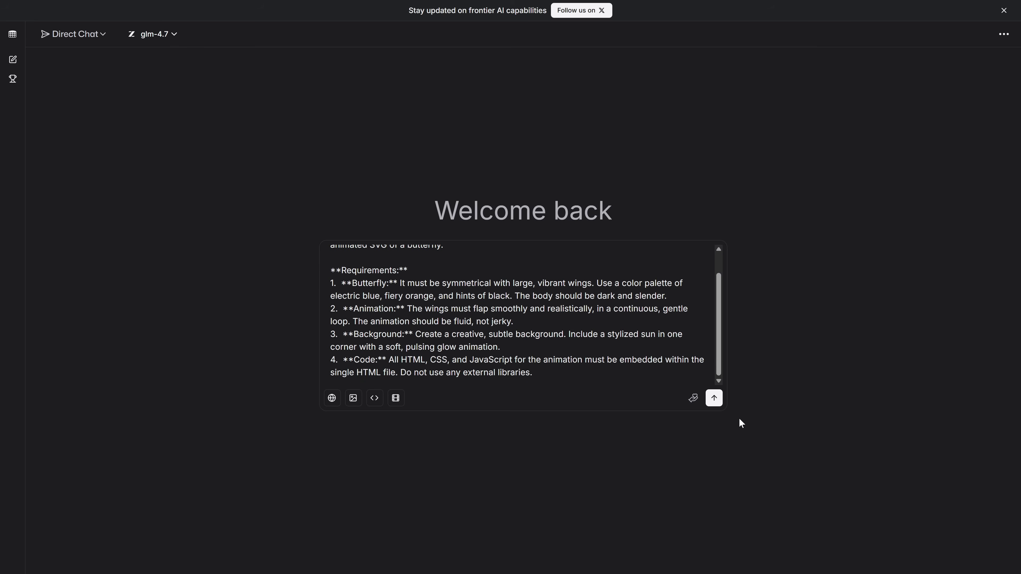
{"action": "left_click", "coordinate": [714, 398]}
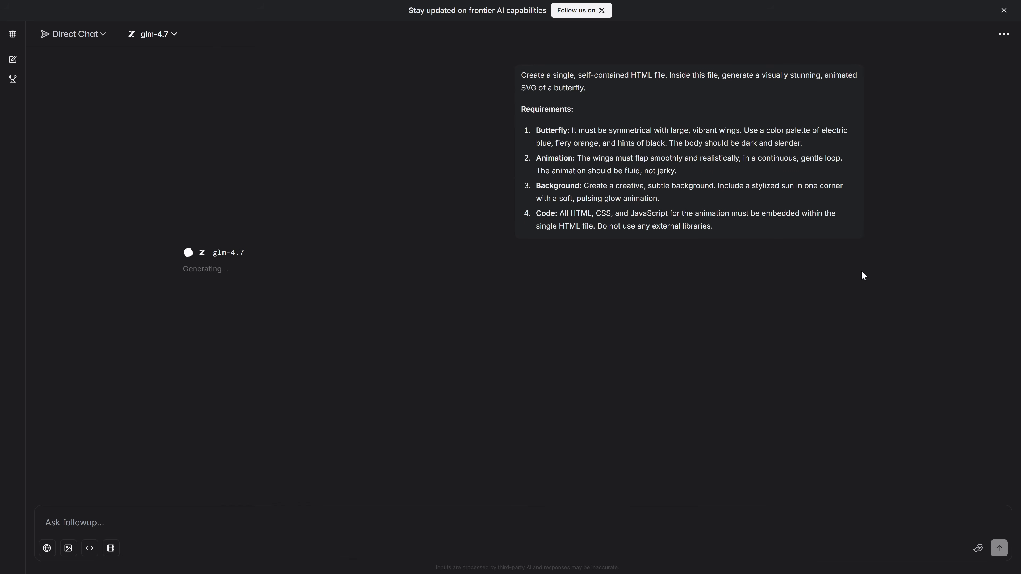
Step: Close the follow-us banner, scroll up the butterfly HTML, then start a Breakout round
{"action": "left_click", "coordinate": [1003, 11]}
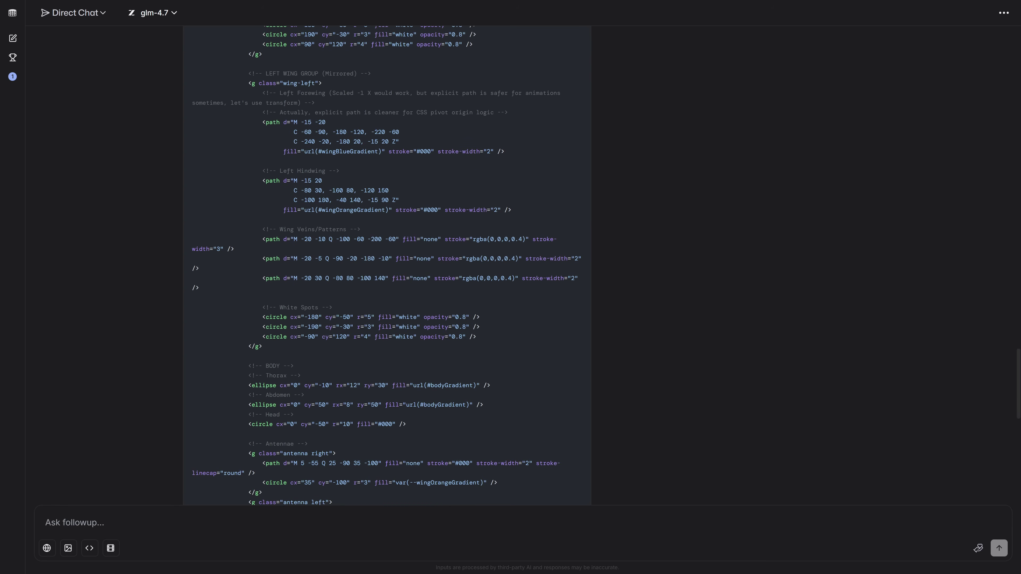
{"action": "scroll", "coordinate": [520, 37], "scroll_direction": "up", "scroll_amount": 20}
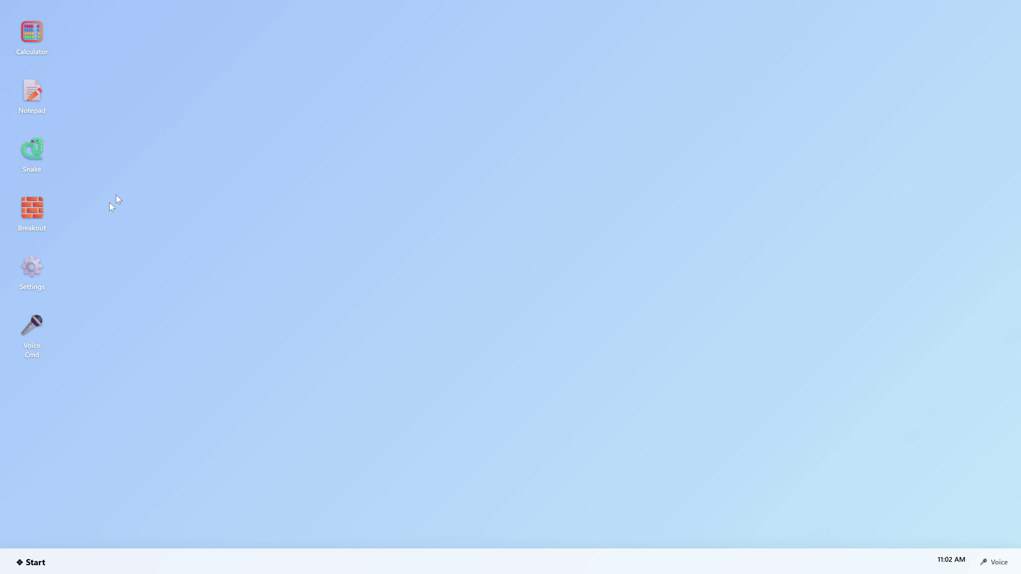
{"action": "double_click", "coordinate": [31, 208]}
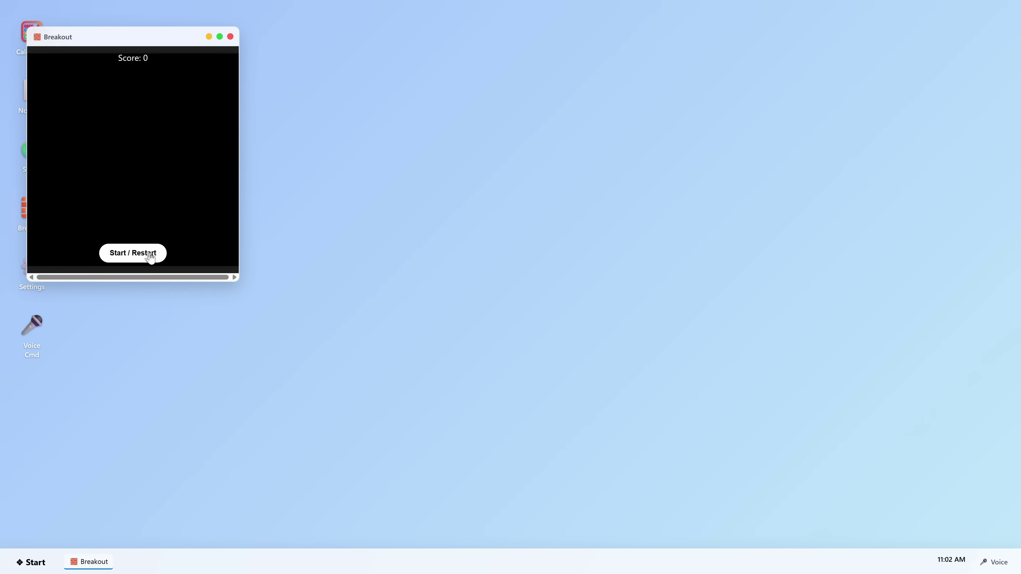
{"action": "left_click", "coordinate": [148, 259]}
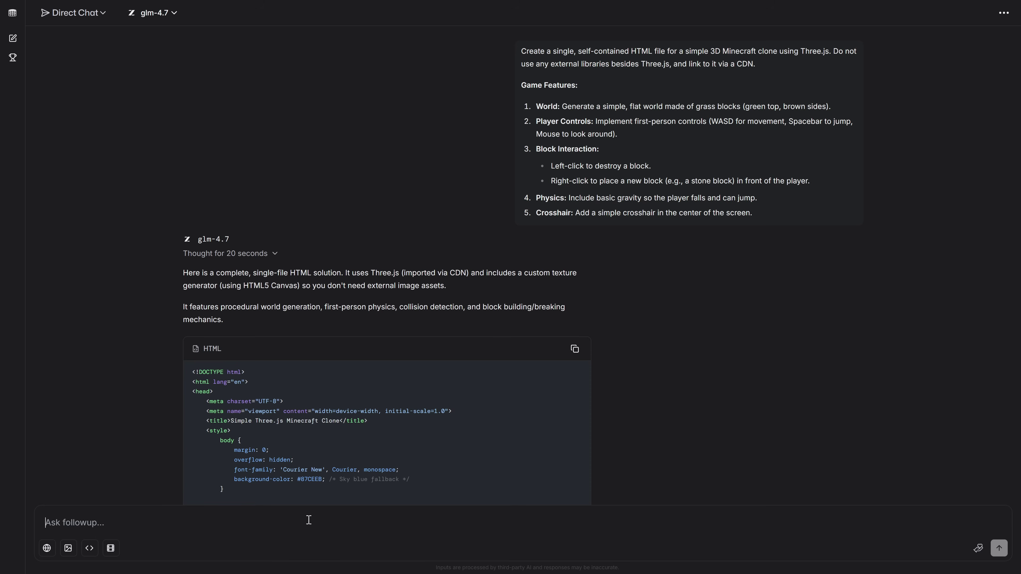
Step: Paste the detailed voxel Minecraft clone prompt into the follow-up box and send it
{"action": "key", "text": "ctrl+v"}
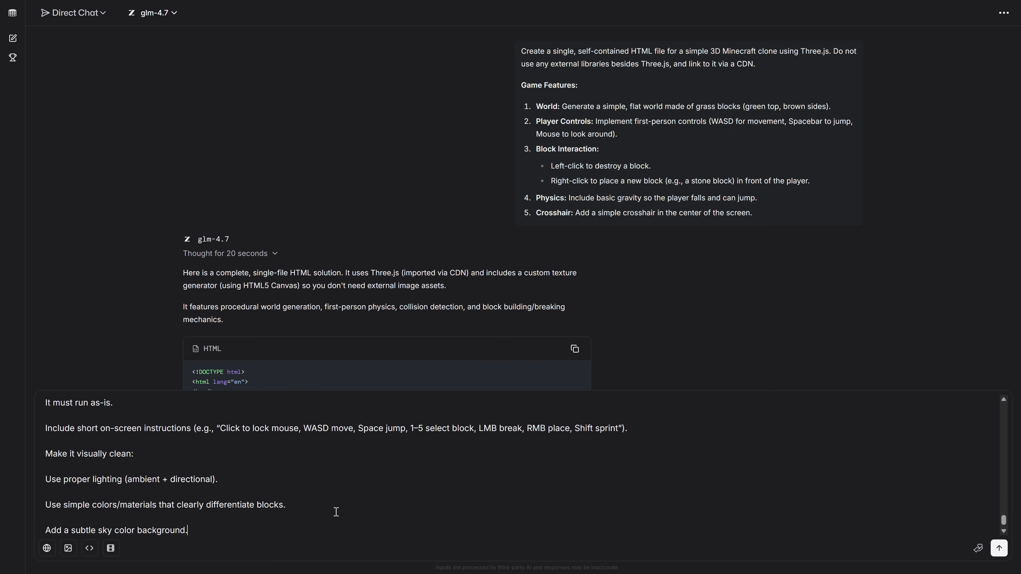
{"action": "key", "text": "Return"}
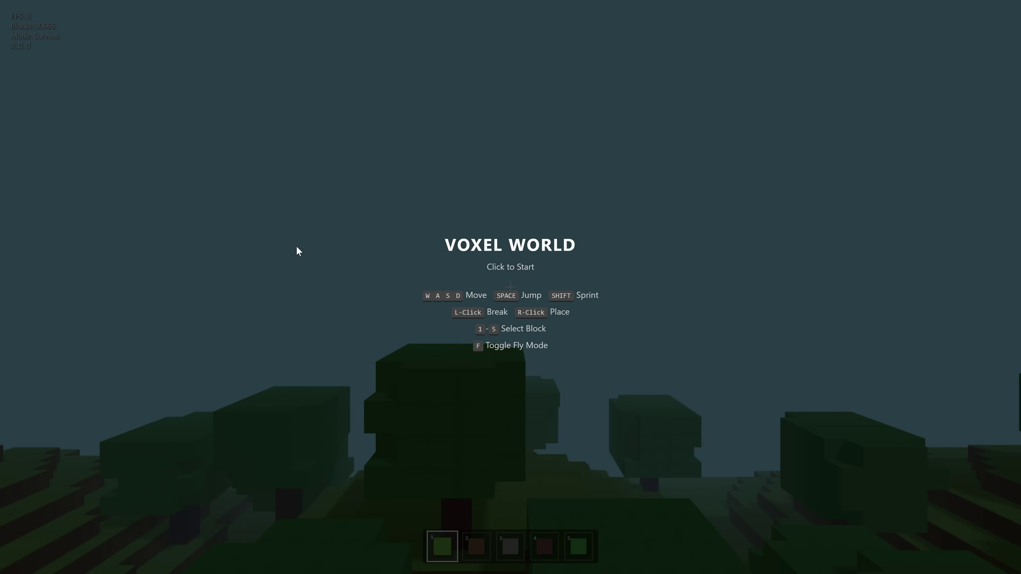
Step: Start Voxel World, break several blocks, and place a grey stone block from slot 3
{"action": "left_click", "coordinate": [524, 268]}
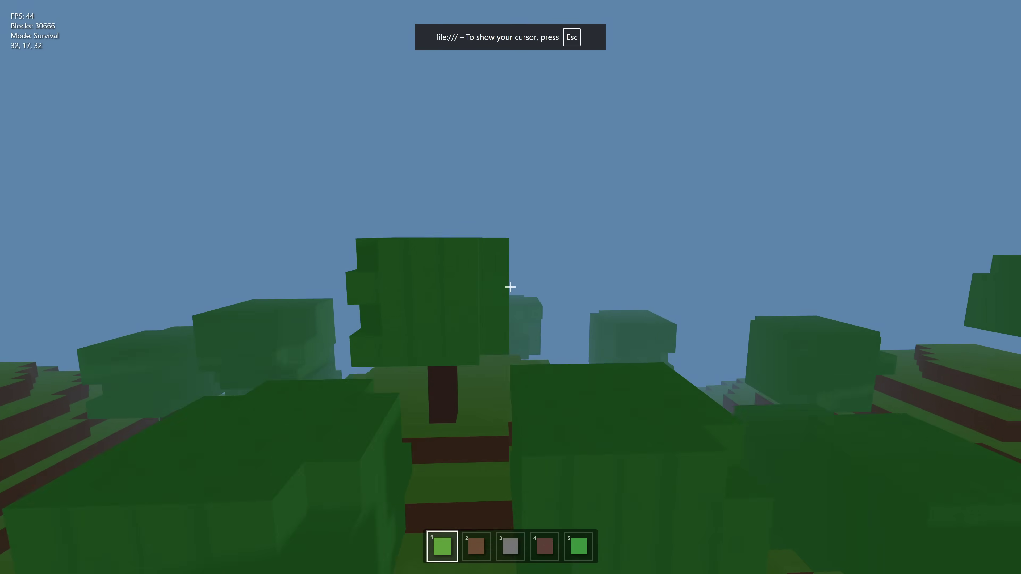
{"action": "key", "text": "w"}
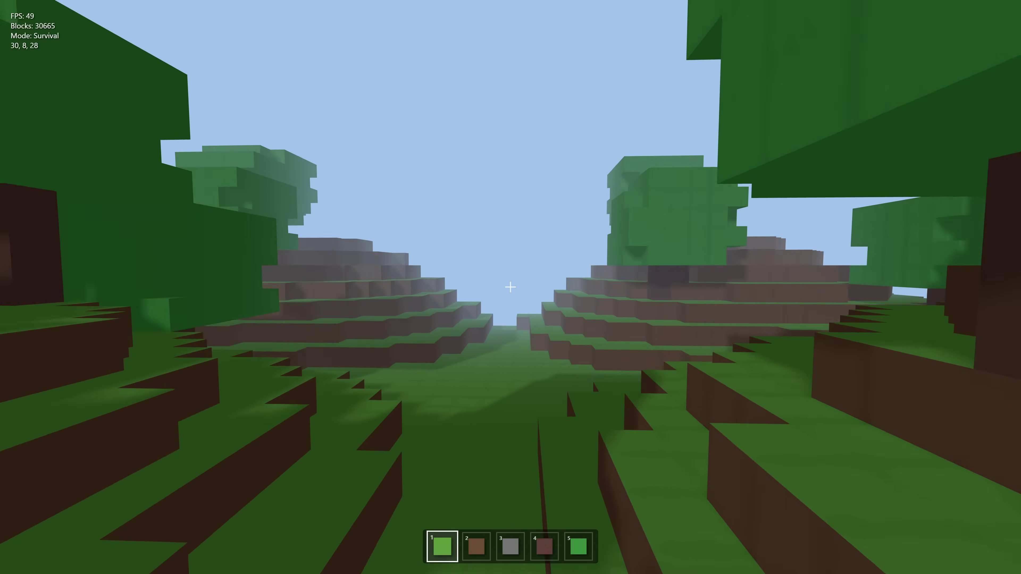
{"action": "key", "text": "w"}
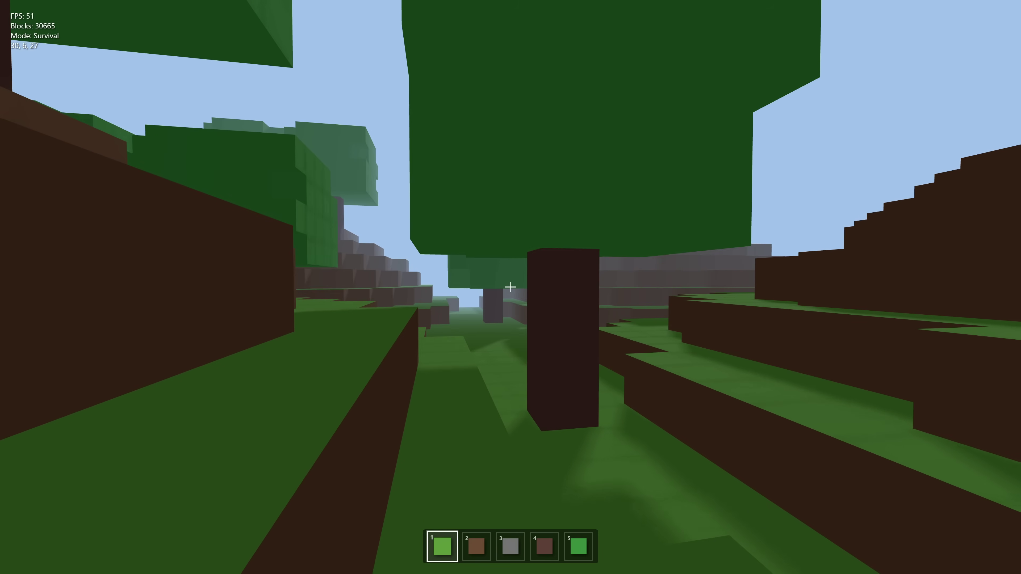
{"action": "key", "text": "w"}
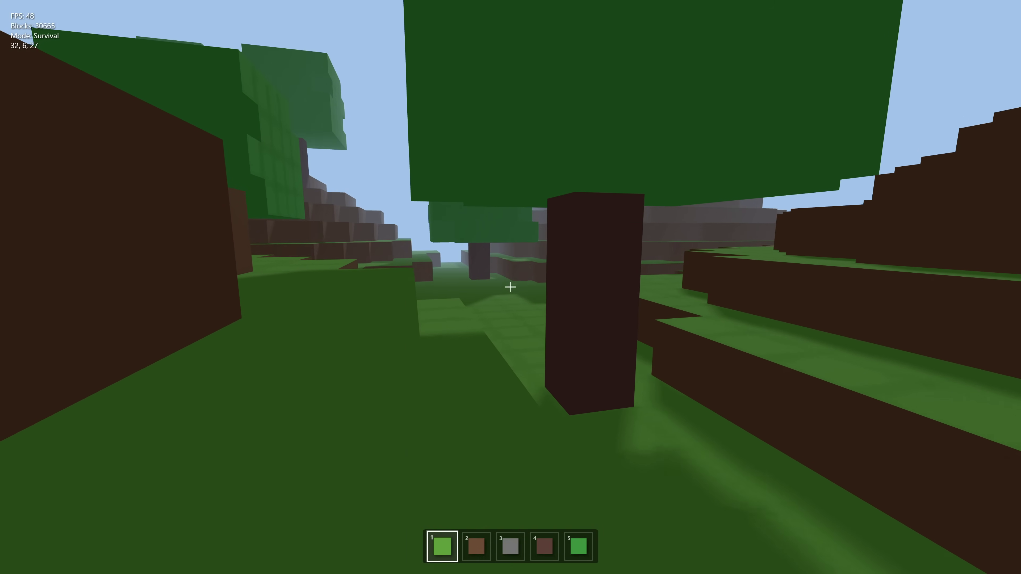
{"action": "left_click", "coordinate": [511, 286]}
{"action": "key", "text": "2"}
{"action": "left_click", "coordinate": [510, 287]}
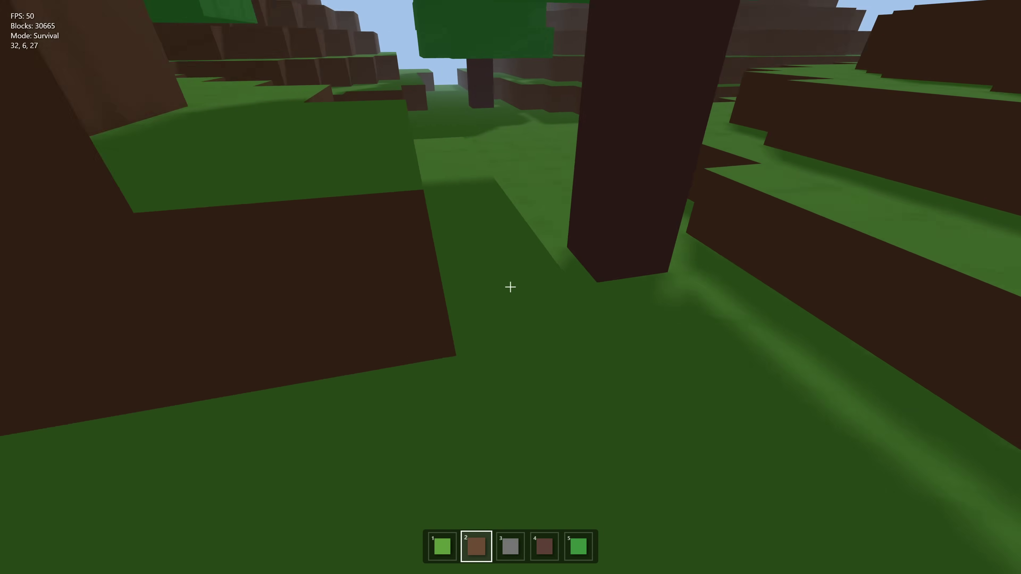
{"action": "key", "text": "w"}
{"action": "left_click", "coordinate": [510, 287]}
{"action": "left_click", "coordinate": [510, 286]}
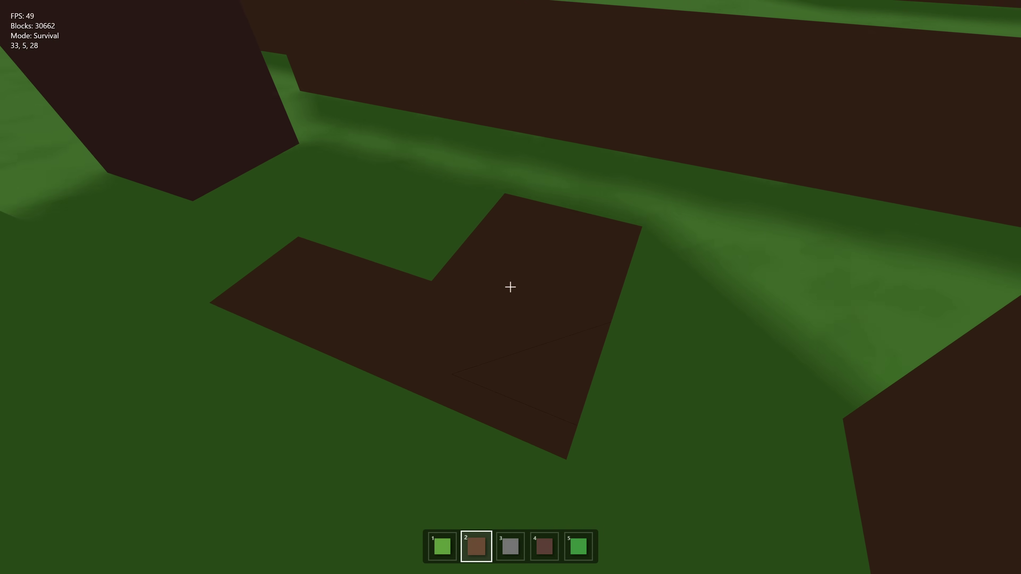
{"action": "key", "text": "3"}
{"action": "left_click", "coordinate": [510, 287]}
{"action": "right_click", "coordinate": [510, 287]}
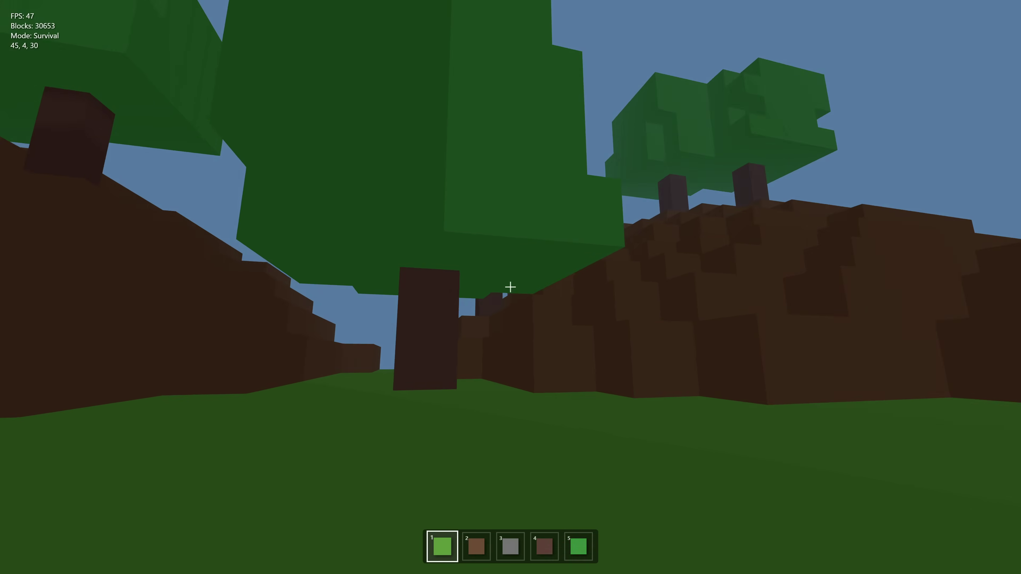
Step: Walk through the grassy valley and climb the dirt hillside, breaking two blocks
{"action": "scroll", "coordinate": [510, 287], "scroll_direction": "up", "scroll_amount": 3}
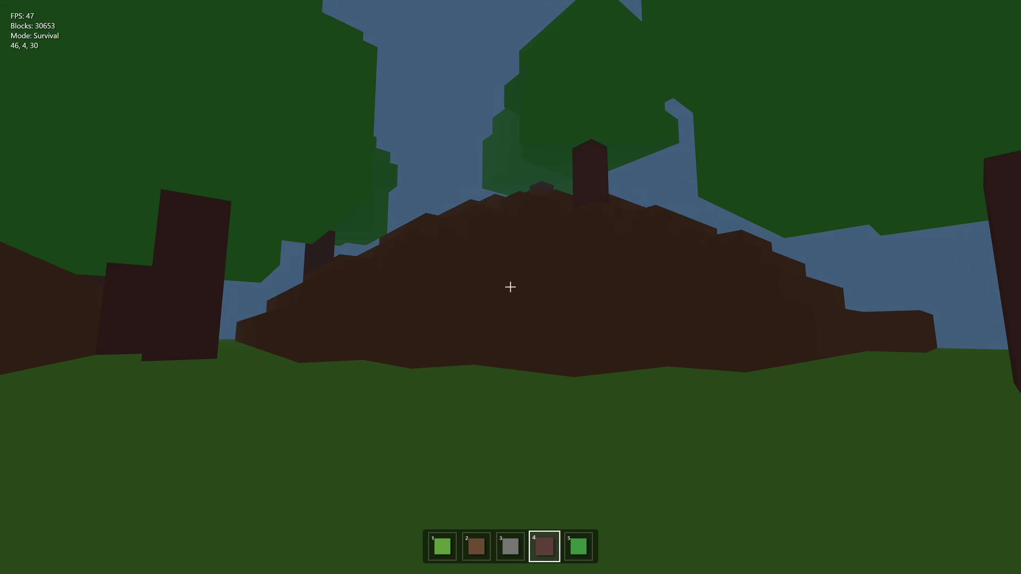
{"action": "key", "text": "w"}
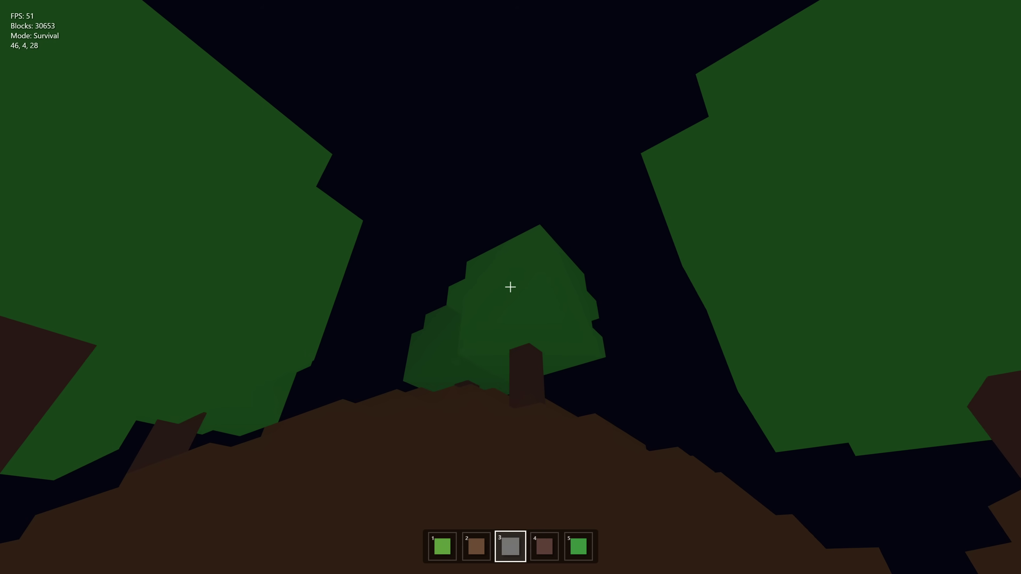
{"action": "key", "text": "w"}
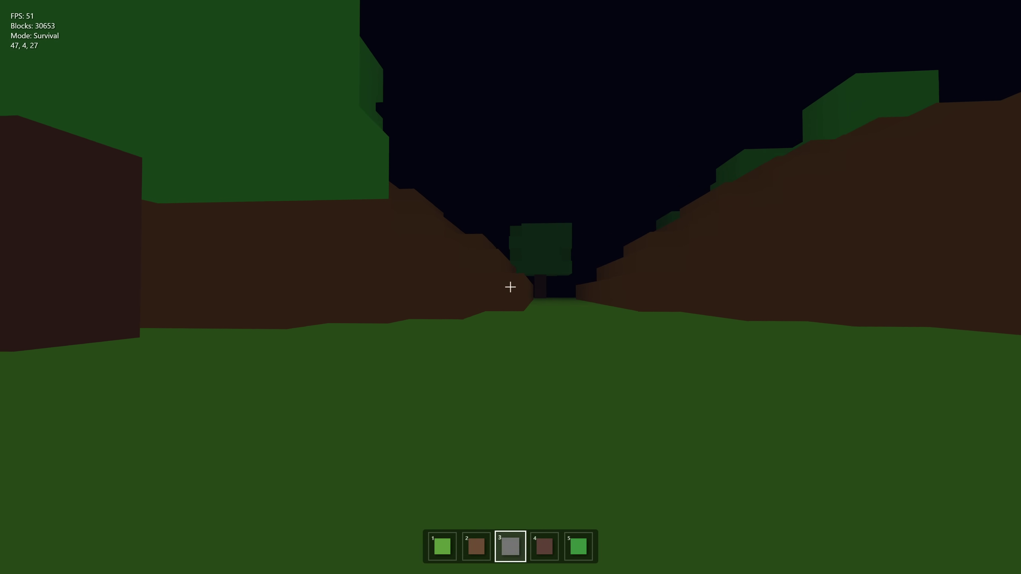
{"action": "key", "text": "w"}
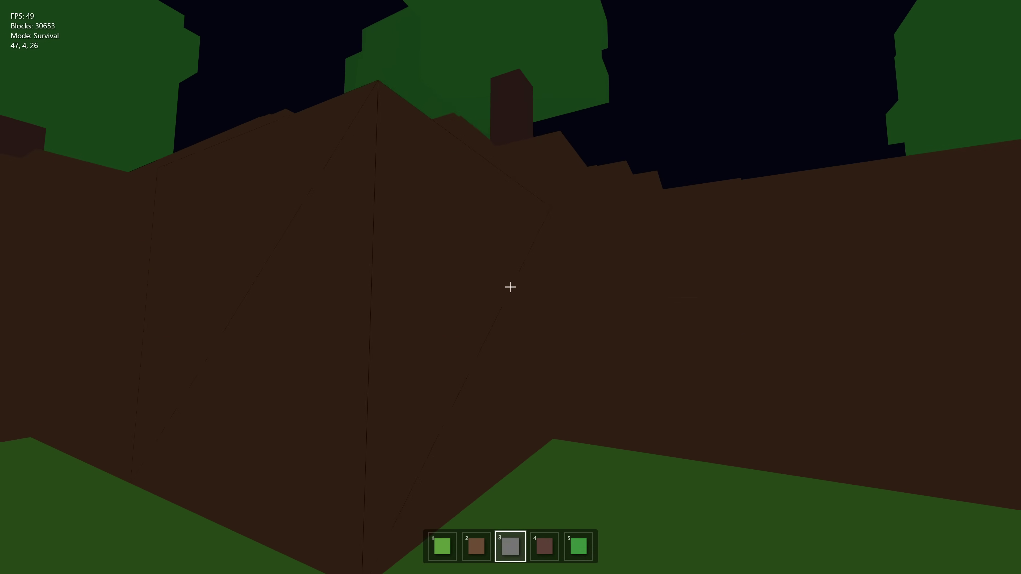
{"action": "left_click", "coordinate": [510, 286]}
{"action": "key", "text": "w"}
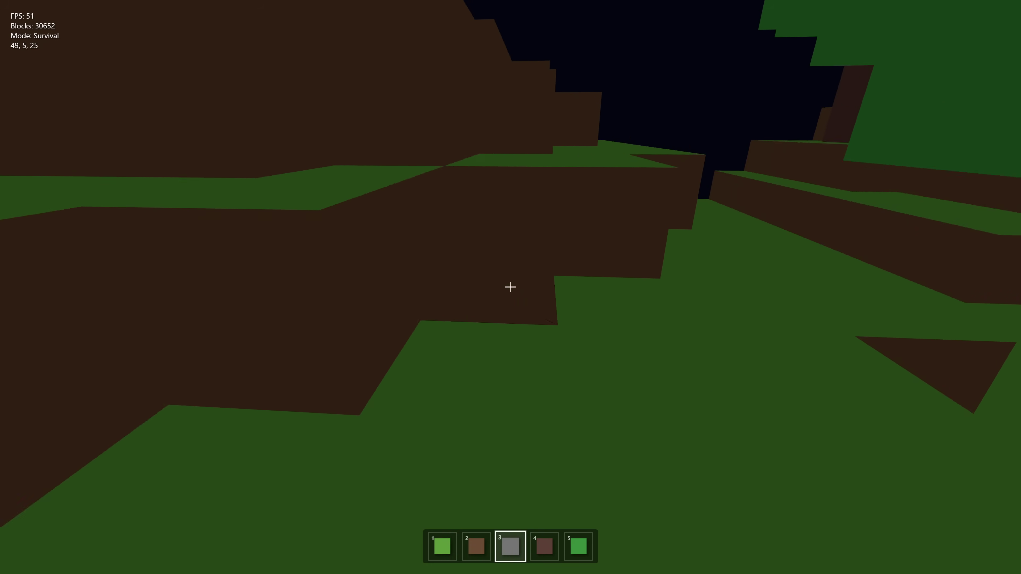
{"action": "left_click", "coordinate": [510, 287]}
Step: Look over the browser-based operating system prompt and send it to glm-4.7
{"action": "key", "text": "w"}
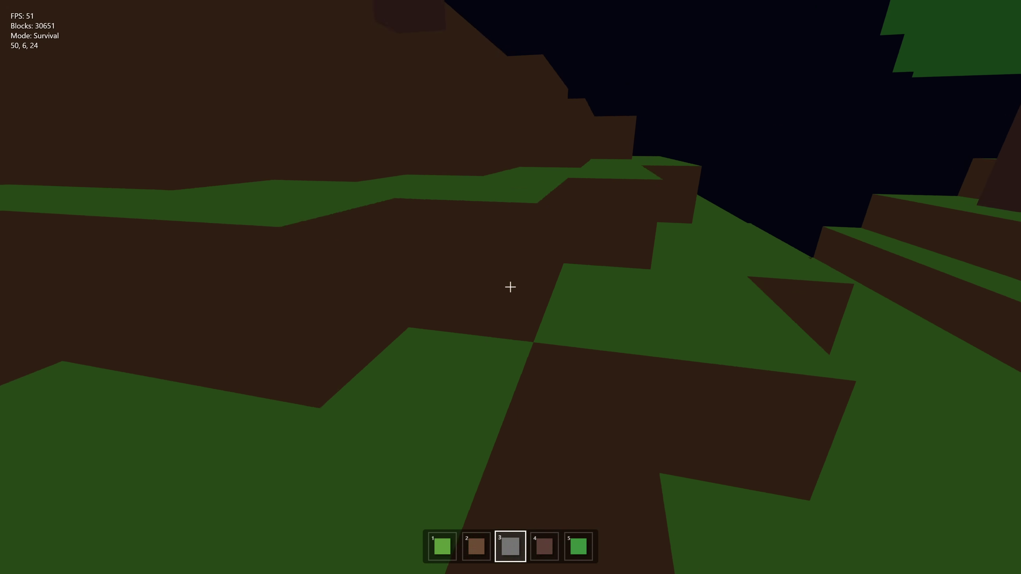
{"action": "left_click_drag", "start_coordinate": [45, 407], "coordinate": [495, 408]}
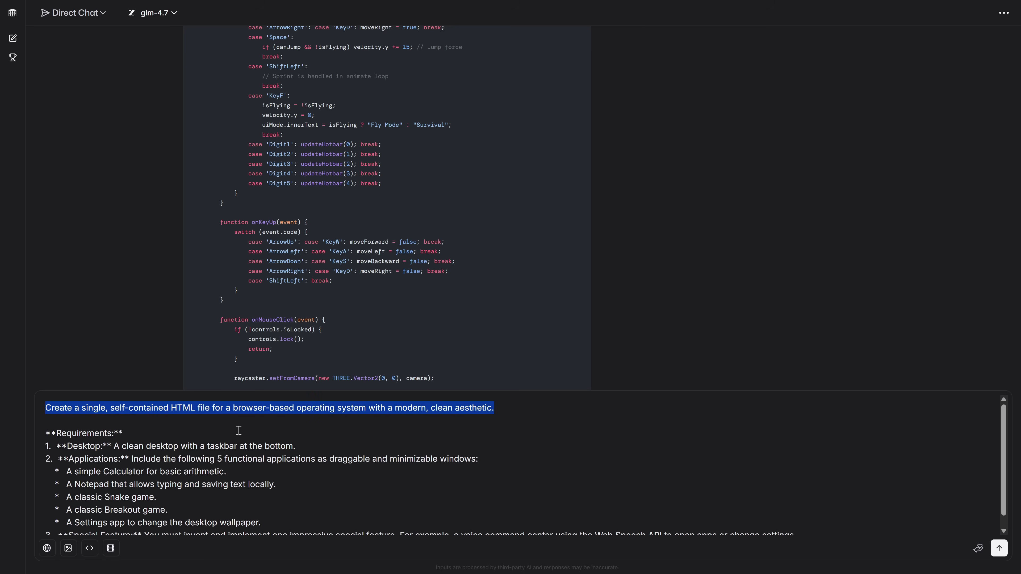
{"action": "scroll", "coordinate": [115, 454], "scroll_direction": "down", "scroll_amount": 1}
{"action": "left_click_drag", "start_coordinate": [114, 433], "coordinate": [813, 532]}
{"action": "left_click", "coordinate": [812, 532]}
{"action": "scroll", "coordinate": [597, 521], "scroll_direction": "up", "scroll_amount": 1}
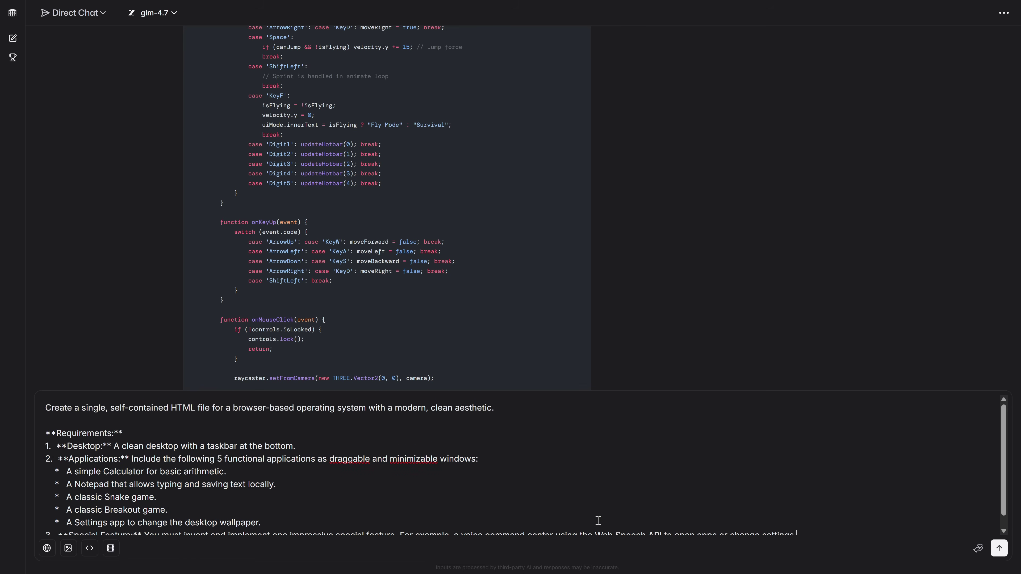
{"action": "key", "text": "Return"}
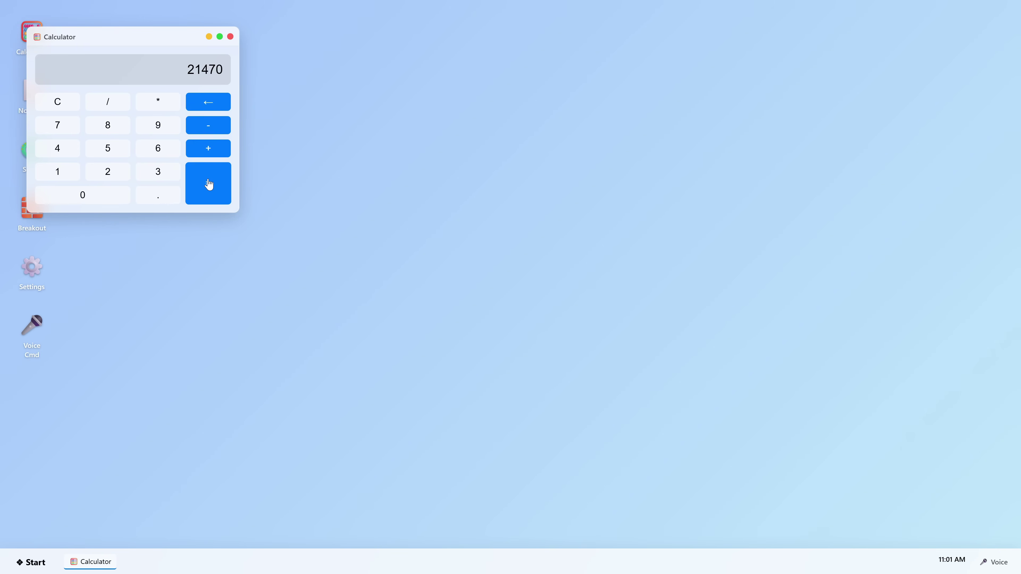
Step: Compute 21470 on the Calculator, then write 'Hello 40' in Notepad and close it
{"action": "left_click", "coordinate": [230, 37]}
{"action": "double_click", "coordinate": [24, 118]}
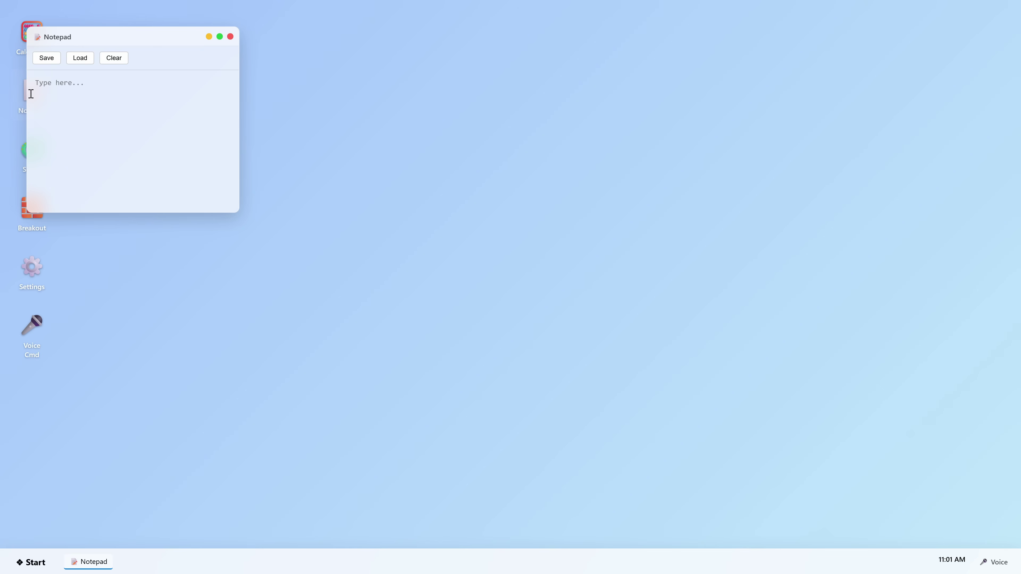
{"action": "left_click", "coordinate": [139, 118]}
{"action": "type", "text": "Hello 40"}
{"action": "left_click", "coordinate": [230, 37]}
Step: Play a round of Snake, steering the snake toward the food
{"action": "double_click", "coordinate": [31, 151]}
{"action": "key", "text": "Left"}
{"action": "key", "text": "Down"}
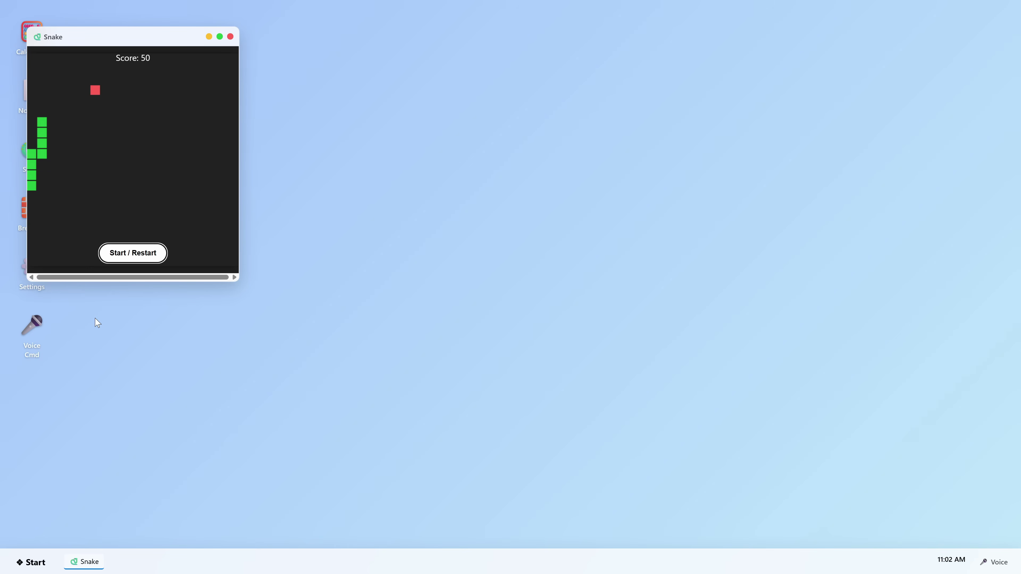
{"action": "key", "text": "Right"}
{"action": "key", "text": "Up"}
{"action": "key", "text": "Right"}
{"action": "key", "text": "Up"}
{"action": "key", "text": "Right"}
{"action": "key", "text": "Up"}
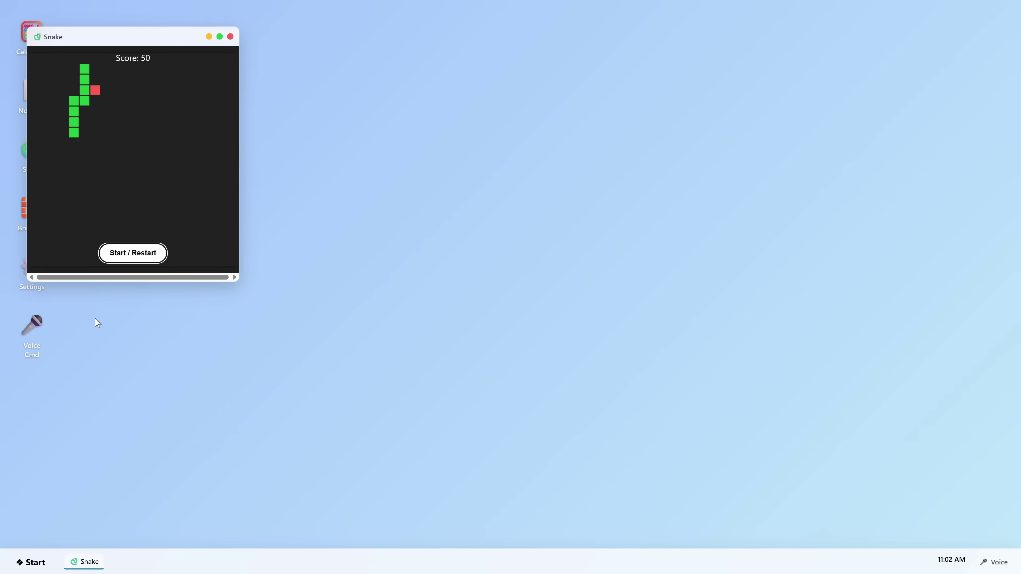
{"action": "key", "text": "Right"}
{"action": "key", "text": "Down"}
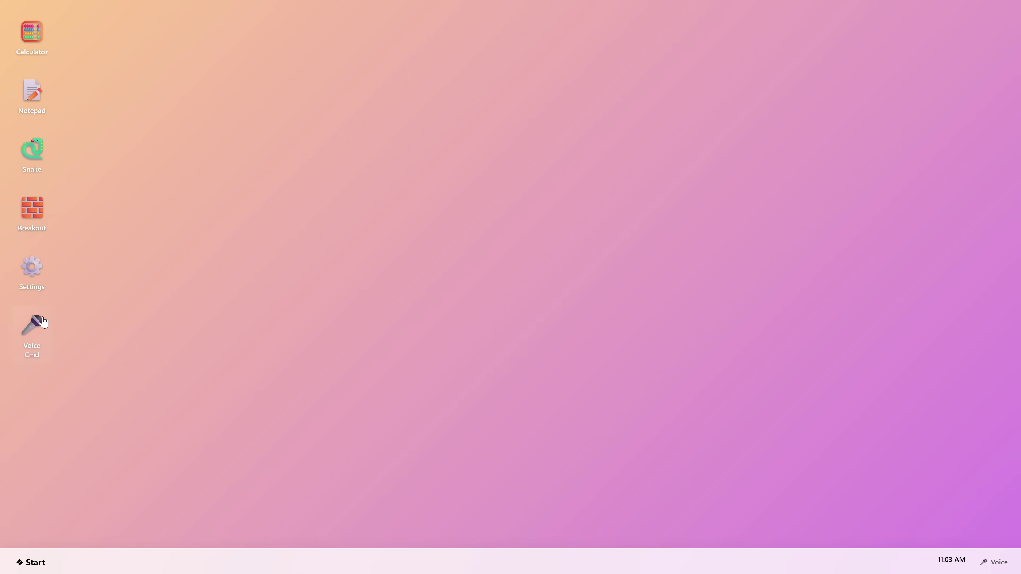
Step: Turn on the Voice Command Center microphone, move the Calculator aside, and start Breakout
{"action": "double_click", "coordinate": [43, 322]}
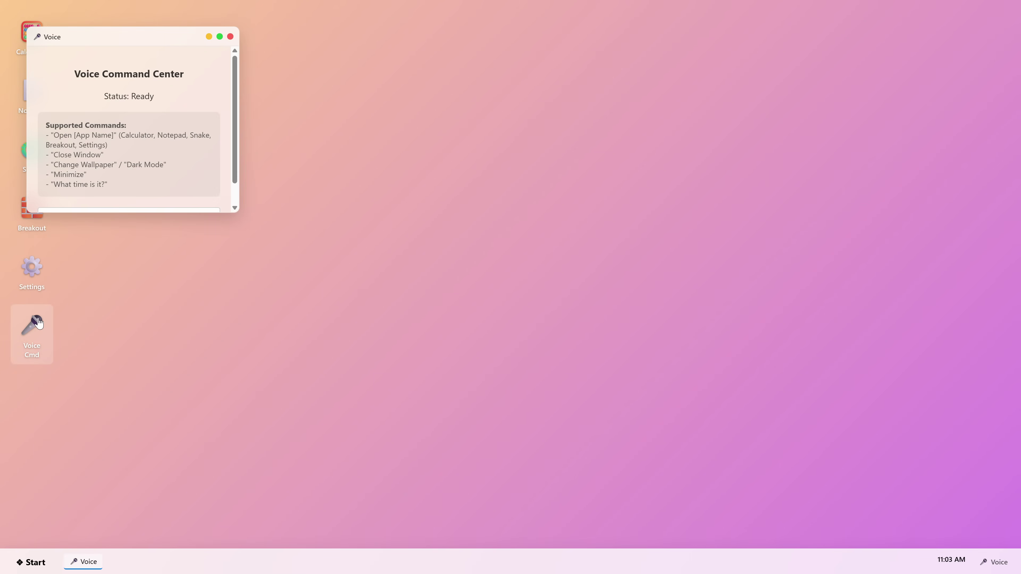
{"action": "scroll", "coordinate": [117, 132], "scroll_direction": "down", "scroll_amount": 1}
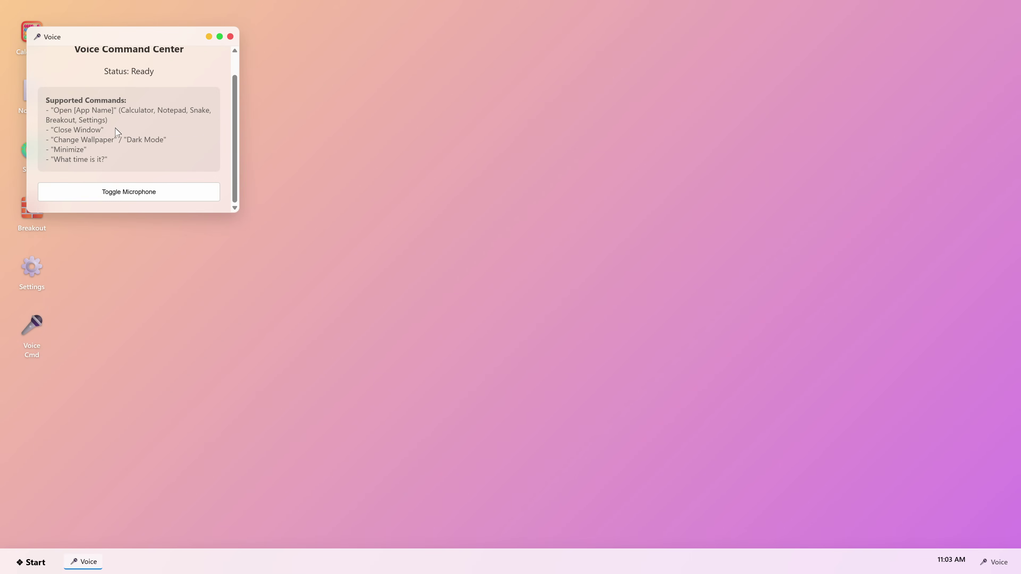
{"action": "left_click", "coordinate": [152, 198]}
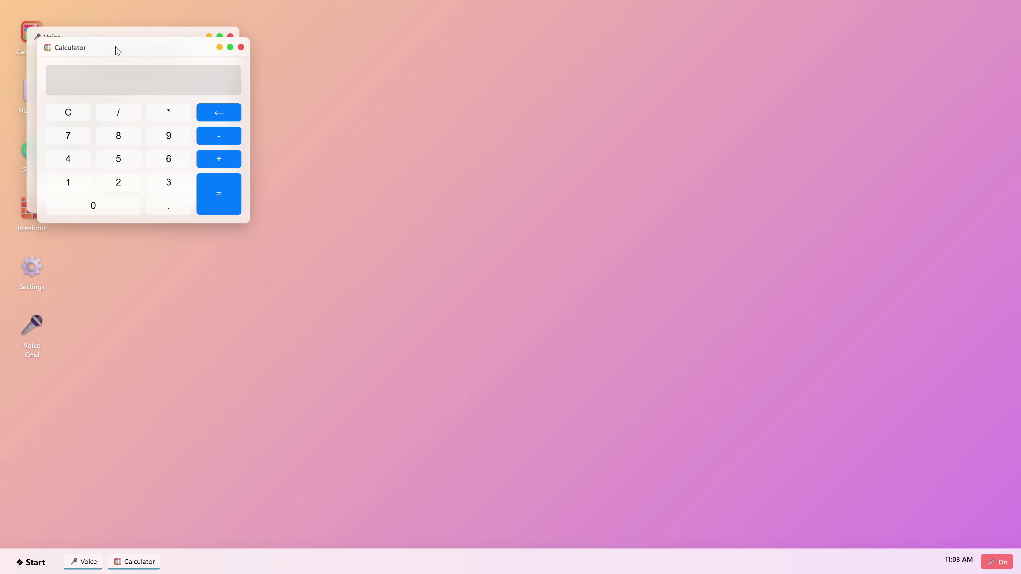
{"action": "left_click_drag", "start_coordinate": [118, 51], "coordinate": [287, 93]}
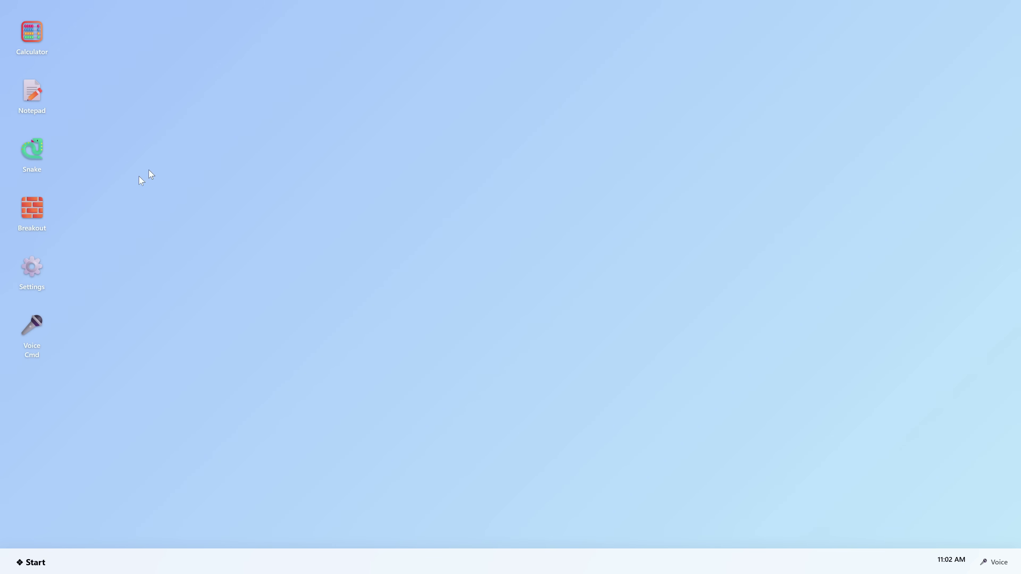
{"action": "left_click", "coordinate": [153, 261]}
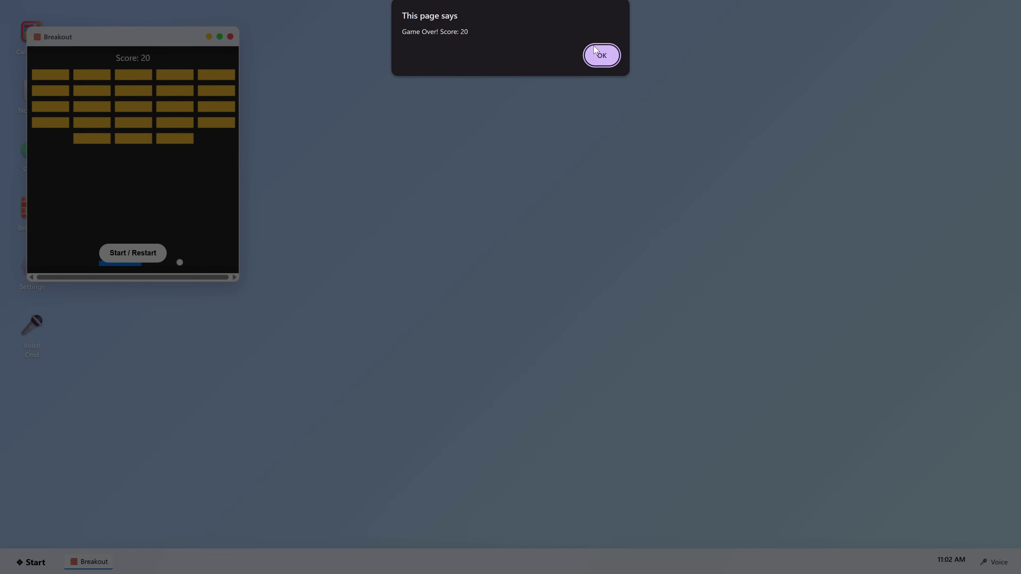
Step: Dismiss Breakout's Game Over, then scroll to glm-4.7's answer listing Llama 2 and Mamba
{"action": "left_click", "coordinate": [597, 51]}
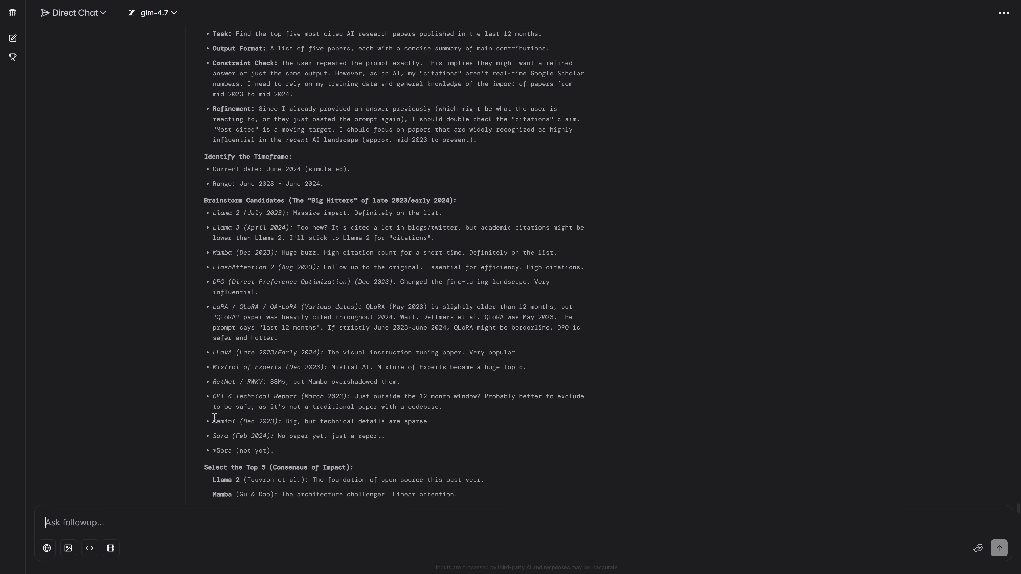
{"action": "scroll", "coordinate": [553, 333], "scroll_direction": "up", "scroll_amount": 10}
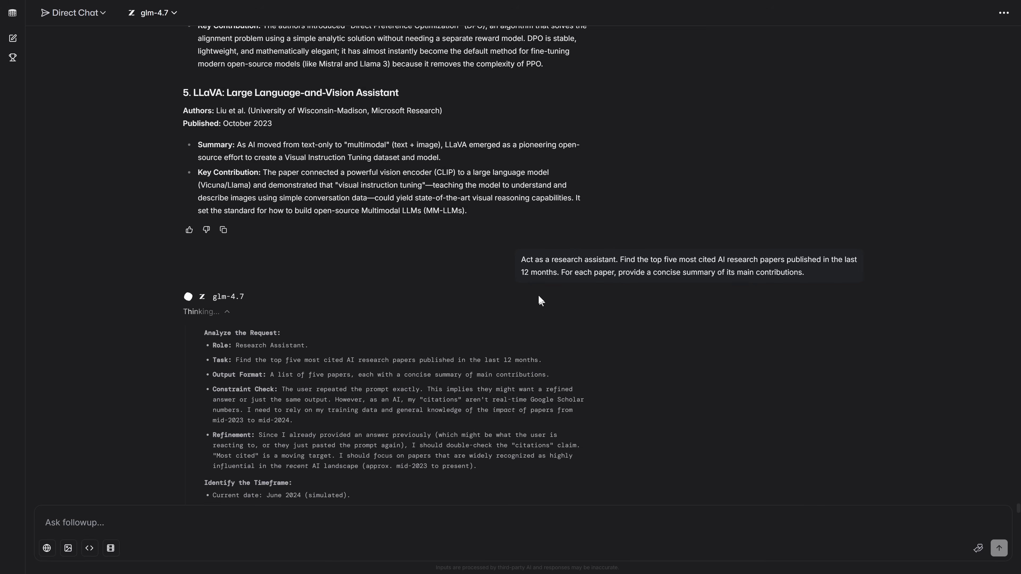
{"action": "left_click_drag", "start_coordinate": [526, 260], "coordinate": [832, 271]}
{"action": "scroll", "coordinate": [806, 292], "scroll_direction": "down", "scroll_amount": 13}
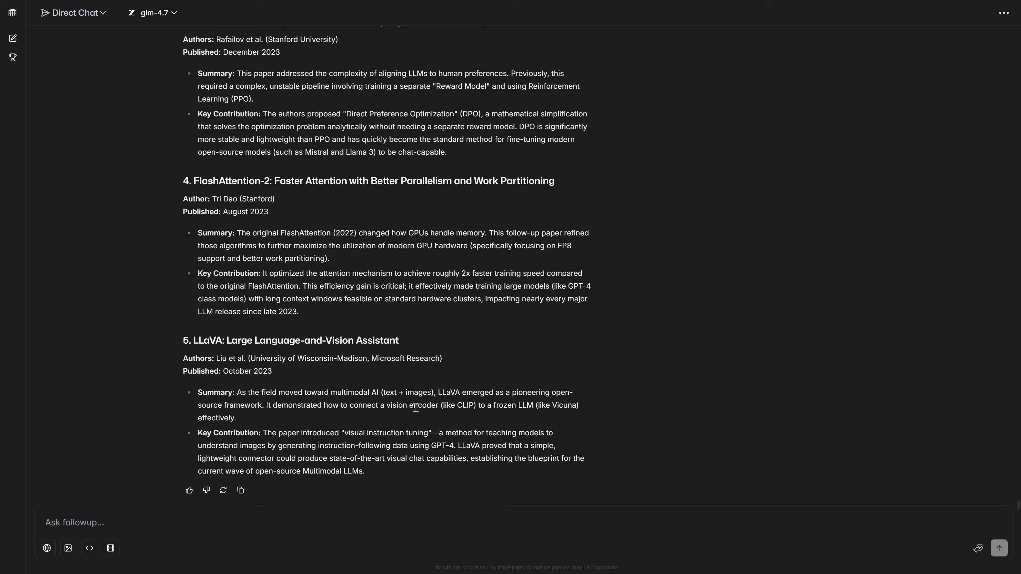
{"action": "scroll", "coordinate": [367, 401], "scroll_direction": "up", "scroll_amount": 9}
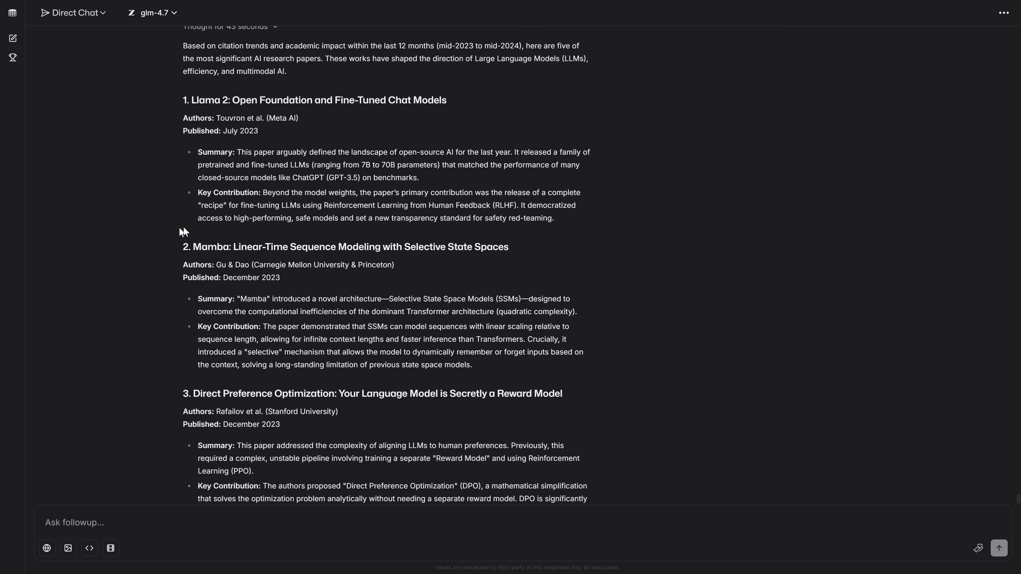
{"action": "scroll", "coordinate": [181, 228], "scroll_direction": "up", "scroll_amount": 9}
Step: Jump to page 1 of reward_034.pdf and select the VIDEO GENERATION prompt paragraph
{"action": "scroll", "coordinate": [630, 307], "scroll_direction": "down", "scroll_amount": 19}
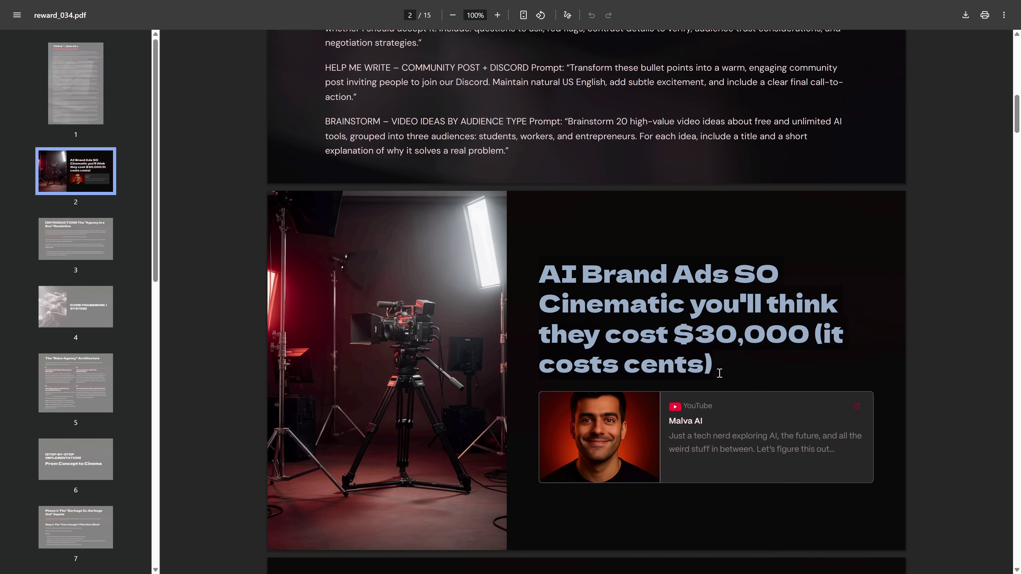
{"action": "left_click", "coordinate": [728, 371]}
{"action": "key", "text": "Home"}
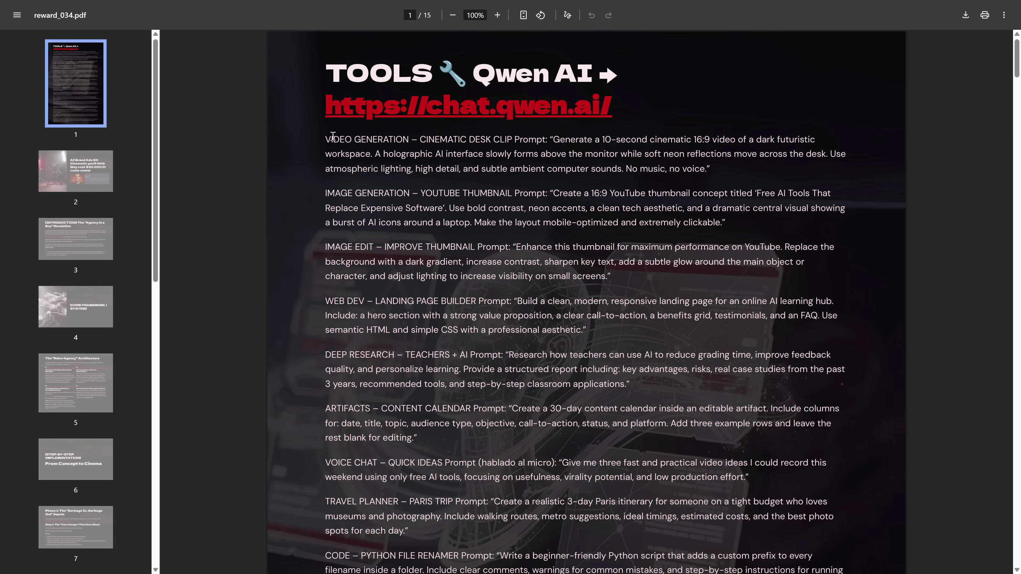
{"action": "left_click_drag", "start_coordinate": [333, 139], "coordinate": [414, 207]}
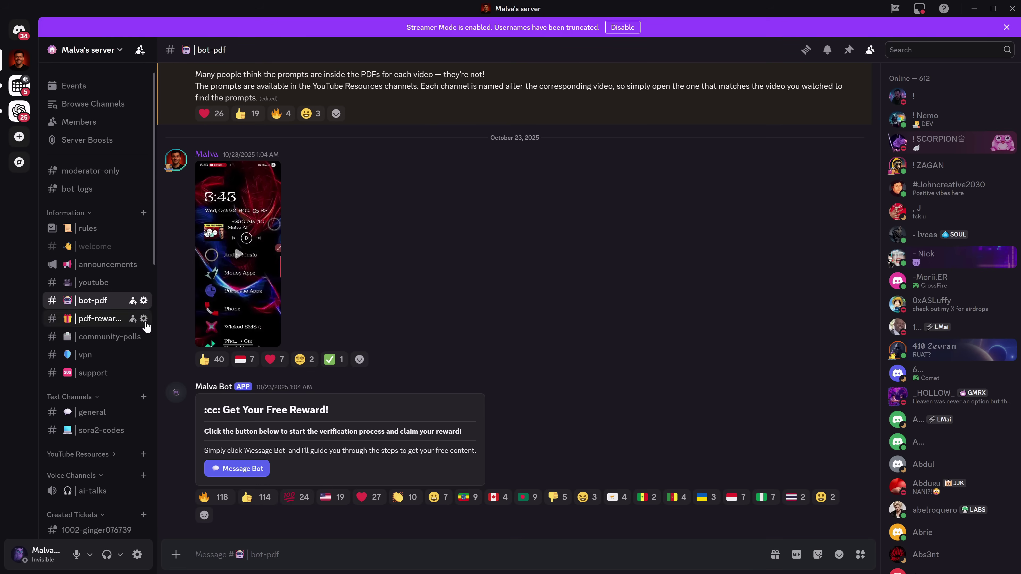
Step: Check the staged image.png engagement screenshot and send it to the reward bot
{"action": "left_click", "coordinate": [225, 472]}
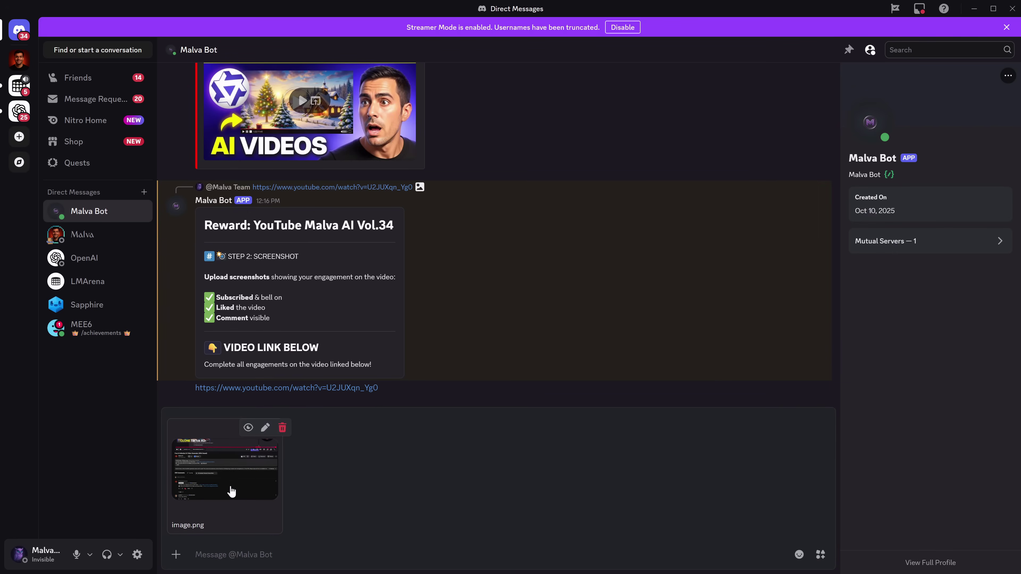
{"action": "left_click", "coordinate": [231, 491]}
{"action": "key", "text": "Escape"}
{"action": "key", "text": "Return"}
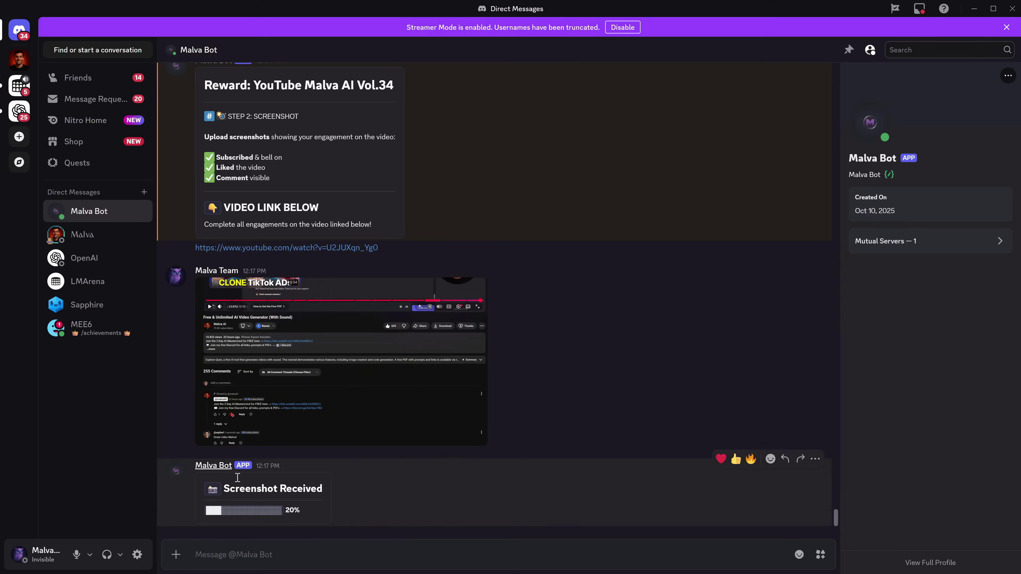